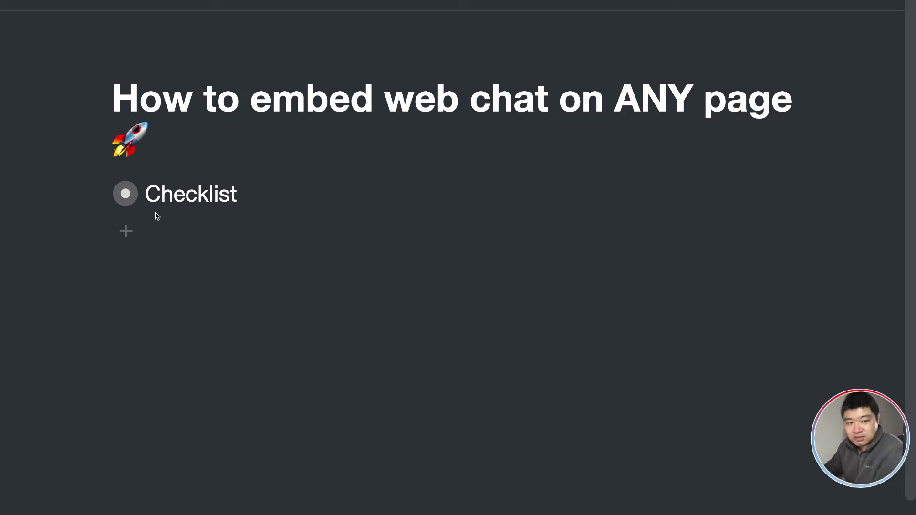
Open the WebChat Widget editor and review its content, general and whitelisted domain settings.
{"action": "left_click", "coordinate": [126, 194]}
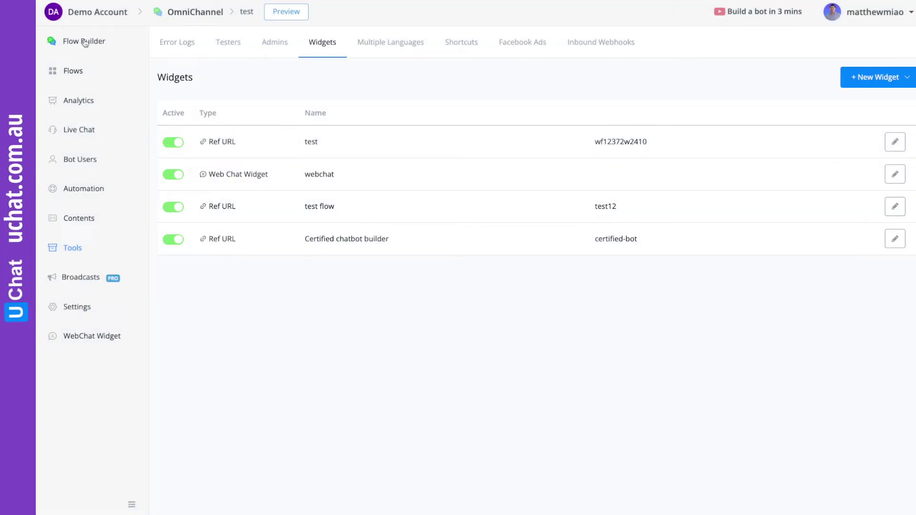
{"action": "left_click", "coordinate": [83, 338]}
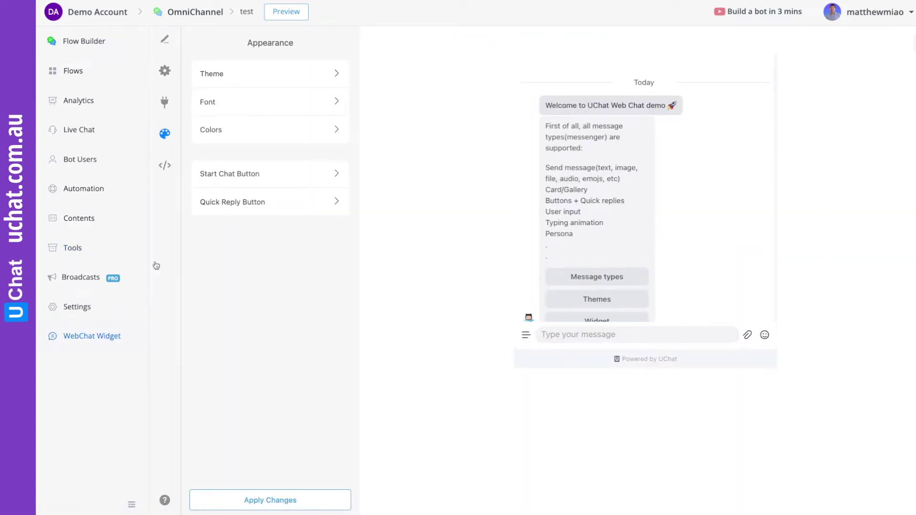
{"action": "left_click", "coordinate": [165, 50]}
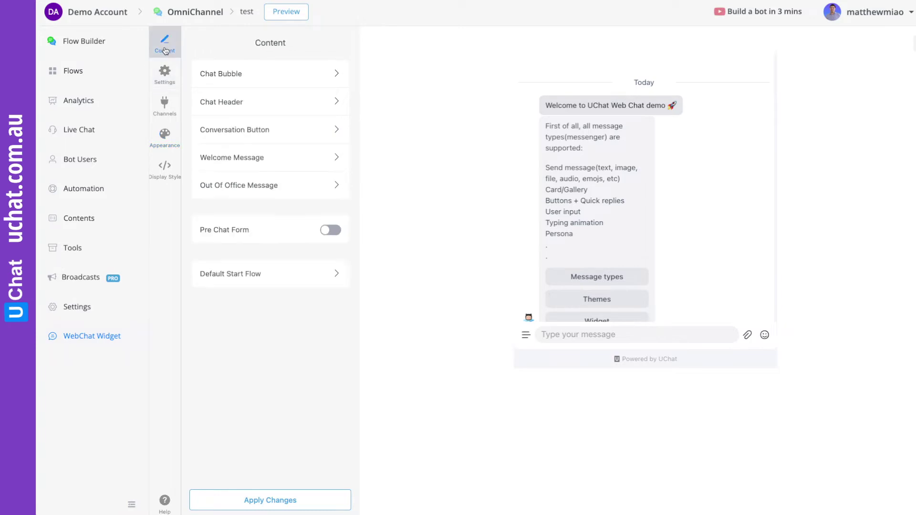
{"action": "left_click", "coordinate": [162, 73]}
{"action": "left_click", "coordinate": [333, 173]}
{"action": "left_click", "coordinate": [242, 85]}
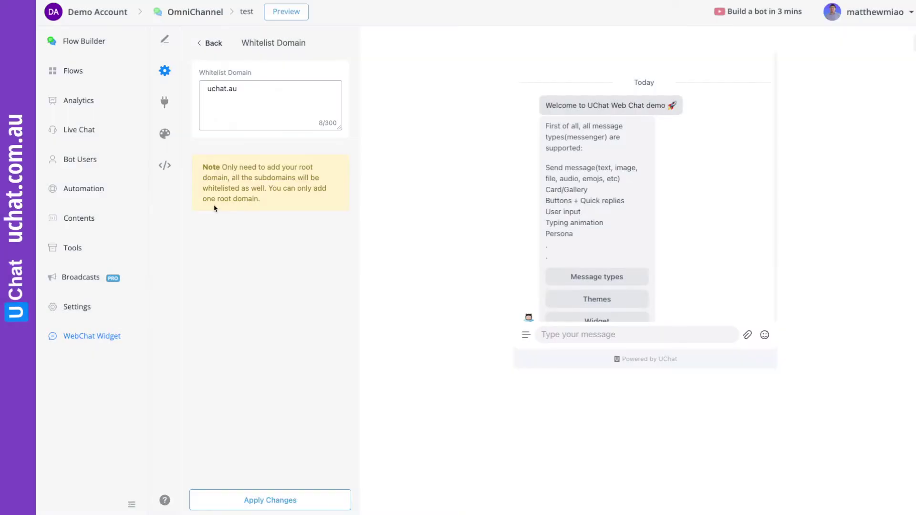
Copy the embedded chat's install script from Display Style's install code.
{"action": "left_click", "coordinate": [164, 171]}
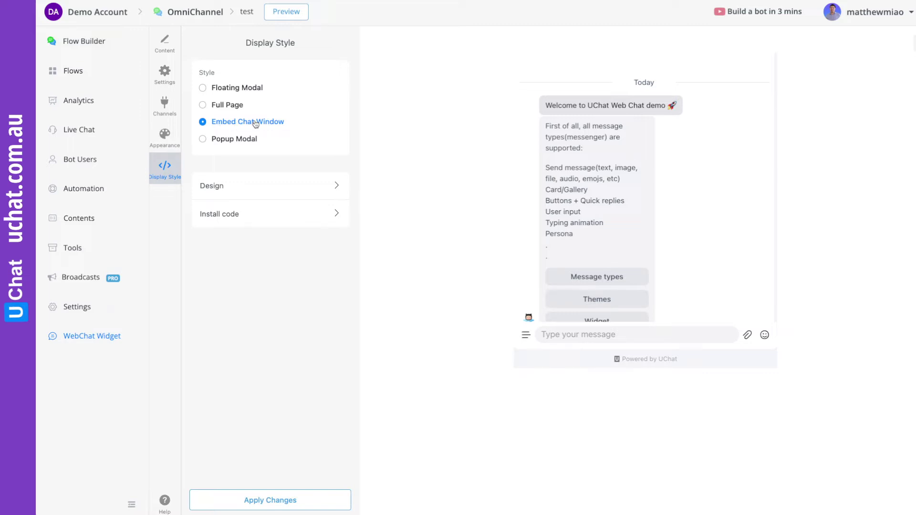
{"action": "left_click", "coordinate": [240, 216]}
{"action": "triple_click", "coordinate": [235, 135]}
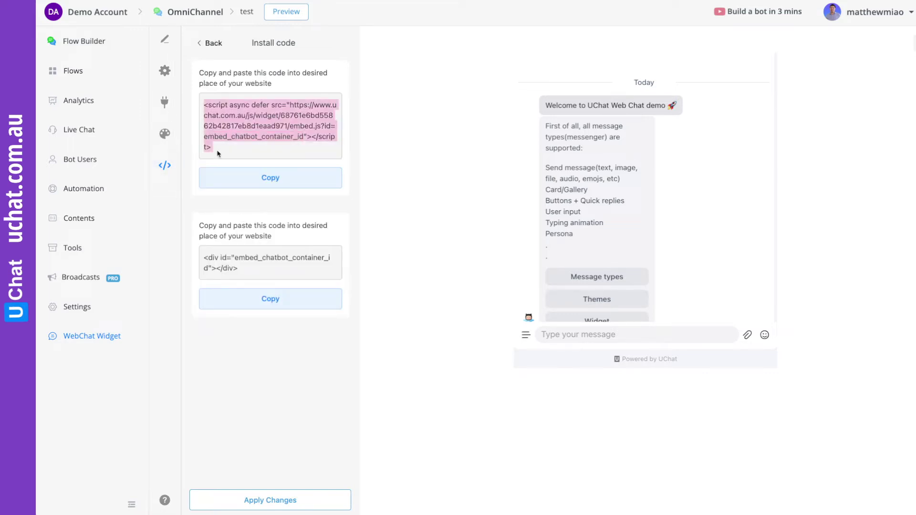
{"action": "right_click", "coordinate": [250, 120]}
{"action": "left_click", "coordinate": [267, 143]}
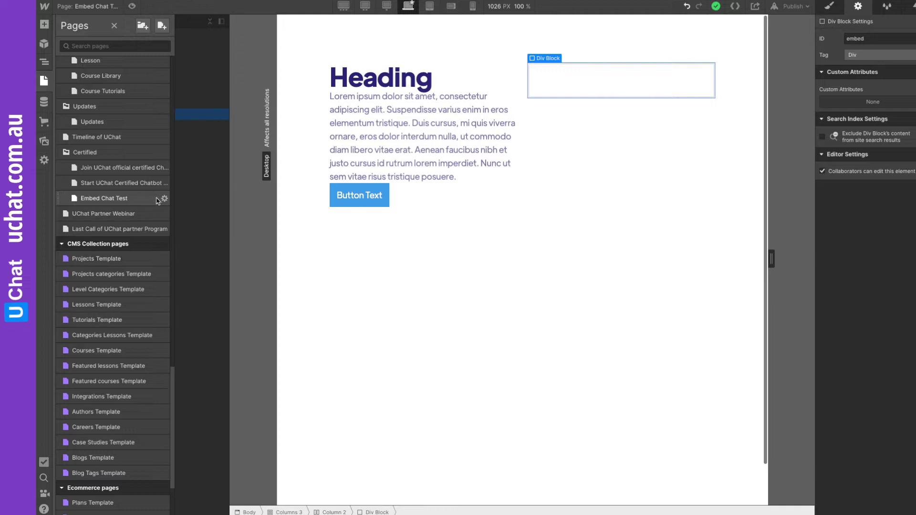
Replace the Embed Chat Test page's Before </body> code with the copied UChat script.
{"action": "left_click", "coordinate": [164, 199]}
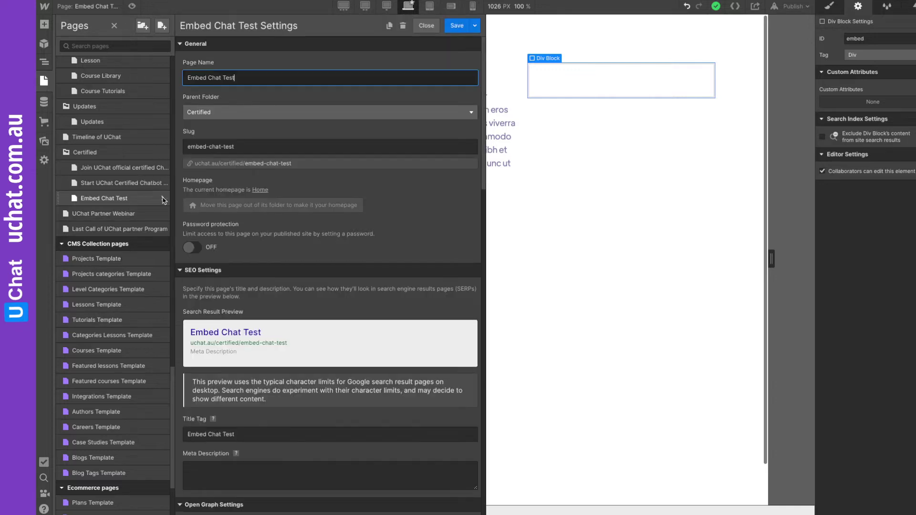
{"action": "scroll", "coordinate": [380, 221], "scroll_direction": "down", "scroll_amount": 5}
{"action": "scroll", "coordinate": [381, 221], "scroll_direction": "down", "scroll_amount": 15}
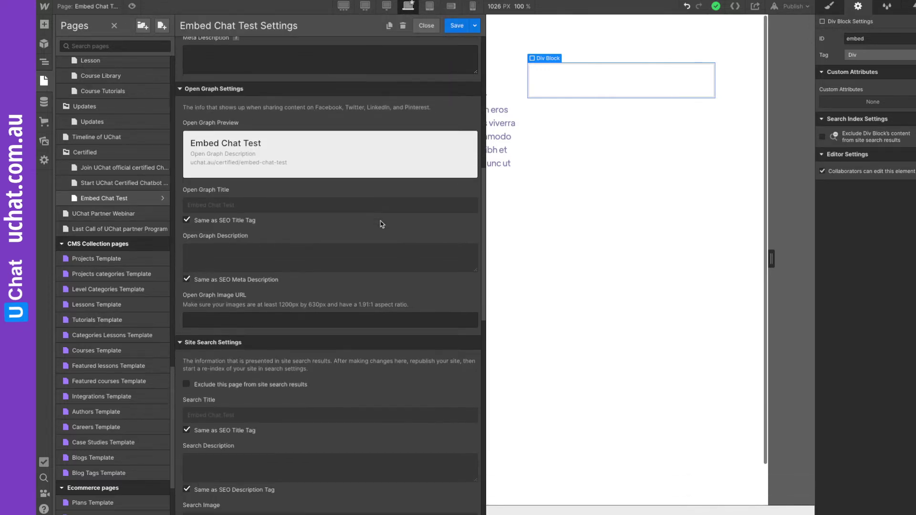
{"action": "scroll", "coordinate": [382, 224], "scroll_direction": "down", "scroll_amount": 1}
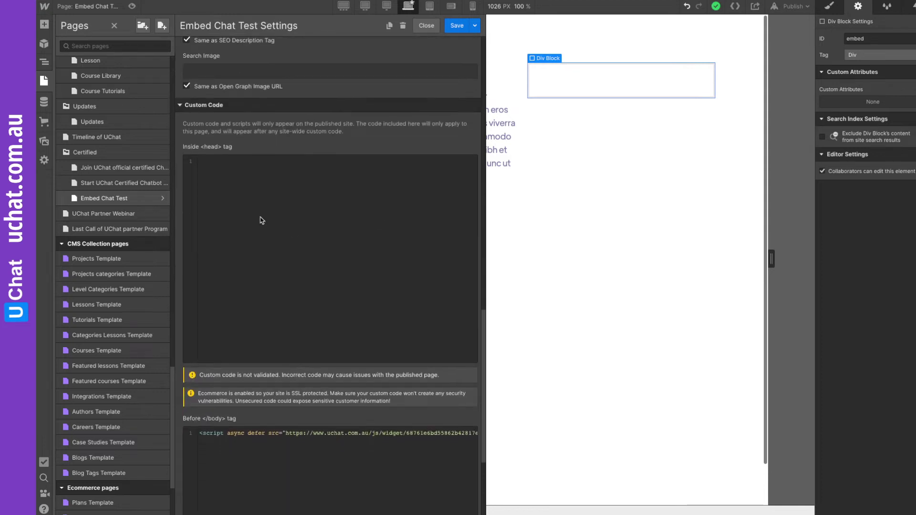
{"action": "scroll", "coordinate": [232, 191], "scroll_direction": "down", "scroll_amount": 4}
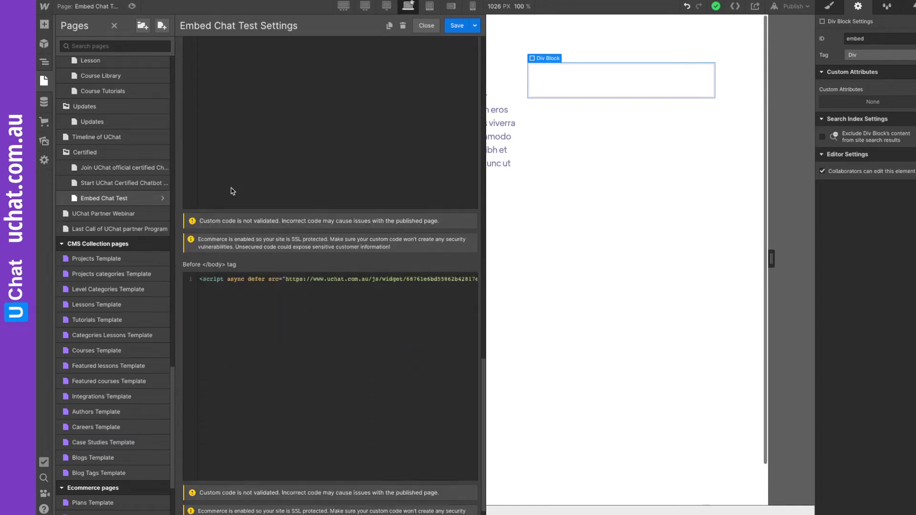
{"action": "left_click", "coordinate": [245, 258]}
{"action": "key", "text": "ctrl+a"}
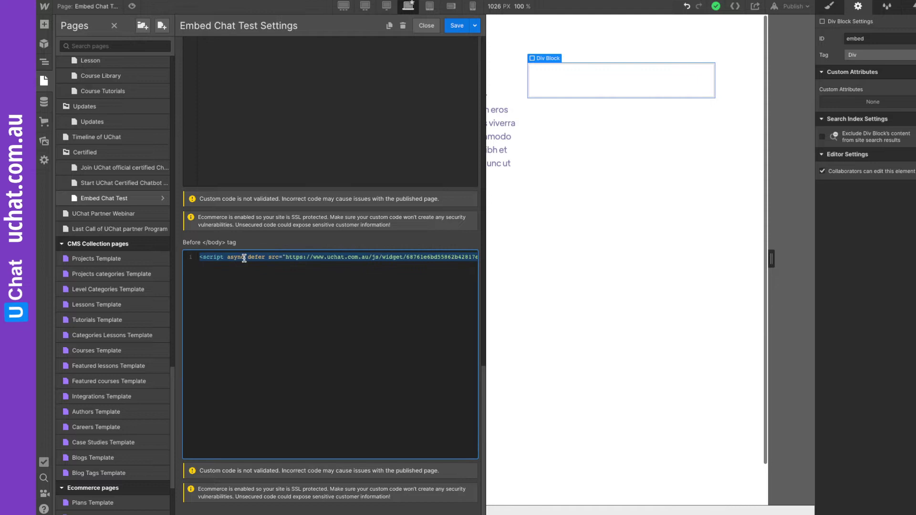
{"action": "key", "text": "BackSpace"}
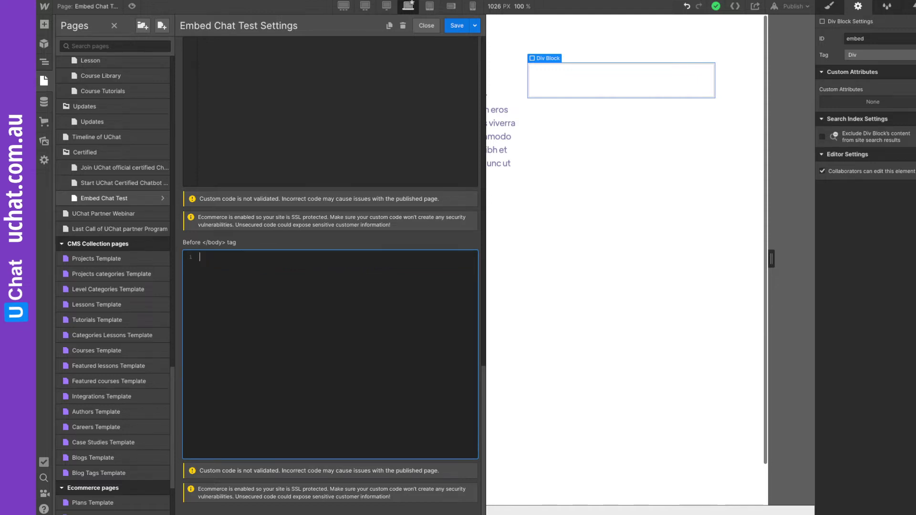
{"action": "key", "text": "ctrl+v"}
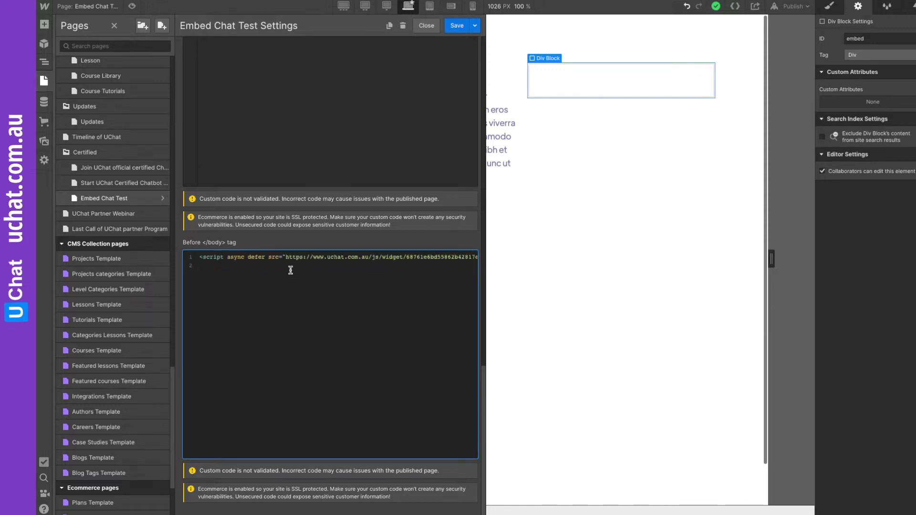
Change the script's embed_chatbot_container_id value to uchat and save the page settings.
{"action": "left_click", "coordinate": [298, 257]}
{"action": "left_click", "coordinate": [324, 257]}
{"action": "key", "text": "Right"}
{"action": "key", "text": "Right"}
{"action": "key", "text": "Right"}
{"action": "key", "text": "Right"}
{"action": "key", "text": "Right"}
{"action": "key", "text": "Right"}
{"action": "key", "text": "Right"}
{"action": "key", "text": "Right"}
{"action": "key", "text": "Right"}
{"action": "key", "text": "Right"}
{"action": "key", "text": "Right"}
{"action": "key", "text": "Right"}
{"action": "key", "text": "Right"}
{"action": "key", "text": "Right"}
{"action": "key", "text": "Right"}
{"action": "key", "text": "Right"}
{"action": "key", "text": "Right"}
{"action": "key", "text": "Right"}
{"action": "key", "text": "Right"}
{"action": "key", "text": "Right"}
{"action": "key", "text": "Right"}
{"action": "key", "text": "Right"}
{"action": "key", "text": "Right"}
{"action": "key", "text": "Right"}
{"action": "key", "text": "Right"}
{"action": "key", "text": "Right"}
{"action": "key", "text": "Right"}
{"action": "key", "text": "Right"}
{"action": "key", "text": "Right"}
{"action": "key", "text": "Right"}
{"action": "key", "text": "Right"}
{"action": "key", "text": "Right"}
{"action": "key", "text": "Right"}
{"action": "key", "text": "Right"}
{"action": "key", "text": "Right"}
{"action": "key", "text": "Right"}
{"action": "key", "text": "Right"}
{"action": "key", "text": "Right"}
{"action": "key", "text": "Right"}
{"action": "key", "text": "Right"}
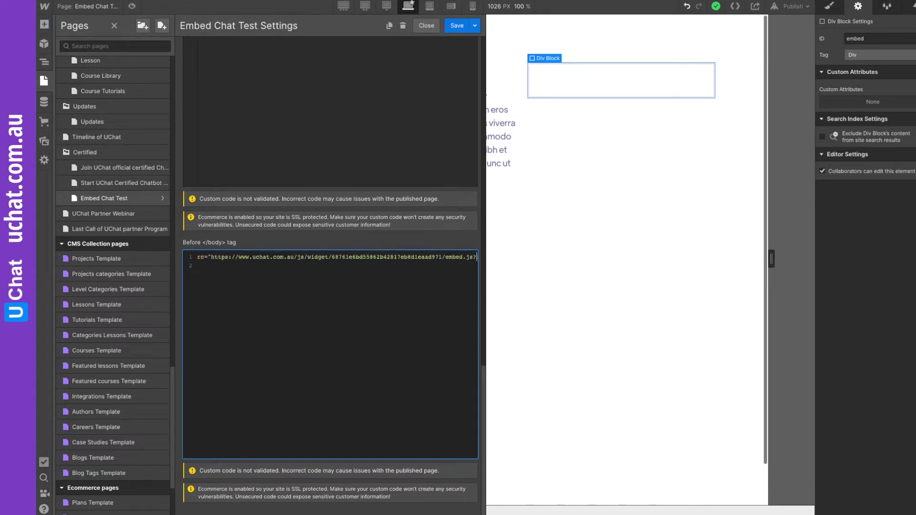
{"action": "key", "text": "Right"}
{"action": "key", "text": "Right"}
{"action": "key", "text": "Right"}
{"action": "key", "text": "Right"}
{"action": "key", "text": "Right"}
{"action": "key", "text": "Right"}
{"action": "key", "text": "Right"}
{"action": "key", "text": "Right"}
{"action": "key", "text": "Right"}
{"action": "key", "text": "Right"}
{"action": "key", "text": "Right"}
{"action": "key", "text": "Right"}
{"action": "key", "text": "Right"}
{"action": "key", "text": "Right"}
{"action": "key", "text": "Right"}
{"action": "key", "text": "Right"}
{"action": "key", "text": "Right"}
{"action": "key", "text": "Right"}
{"action": "key", "text": "Right"}
{"action": "key", "text": "Right"}
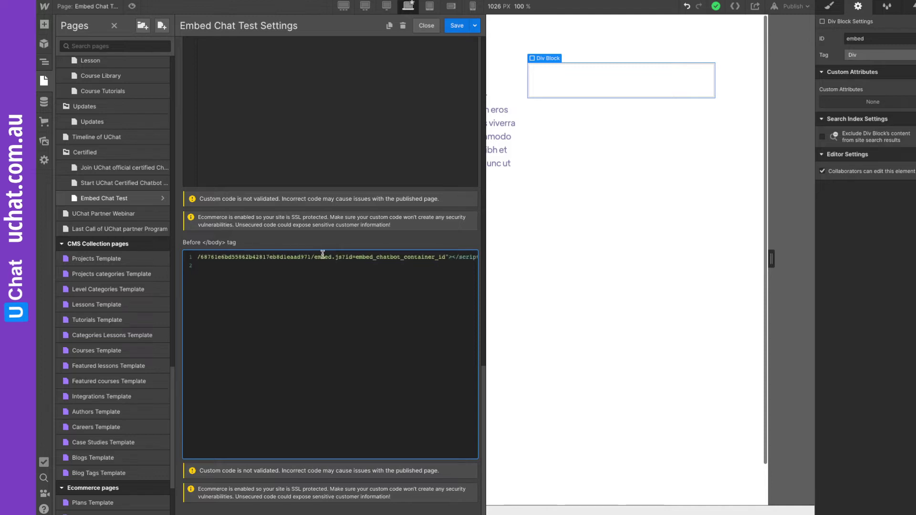
{"action": "left_click", "coordinate": [355, 256]}
{"action": "left_click_drag", "start_coordinate": [355, 257], "coordinate": [445, 257]}
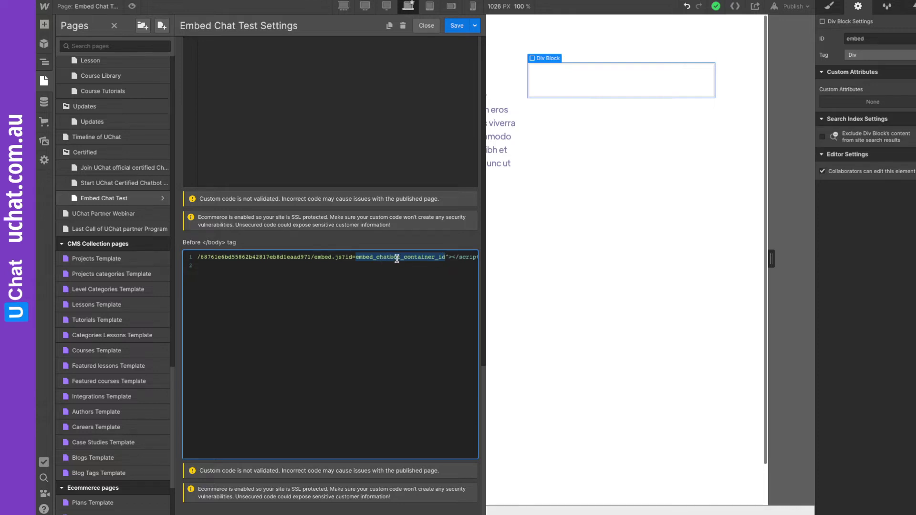
{"action": "type", "text": "uchat.com.au/js/widget"}
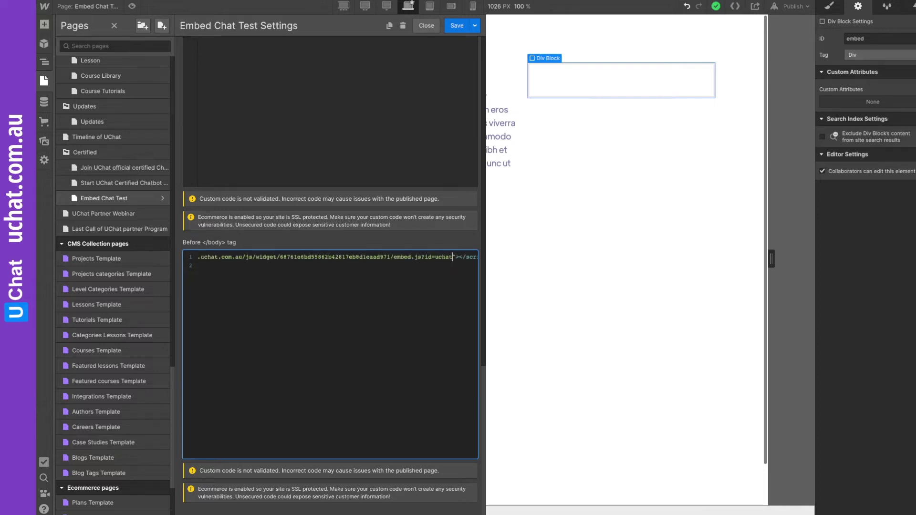
{"action": "left_click_drag", "start_coordinate": [435, 257], "coordinate": [452, 257]}
{"action": "left_click", "coordinate": [456, 27]}
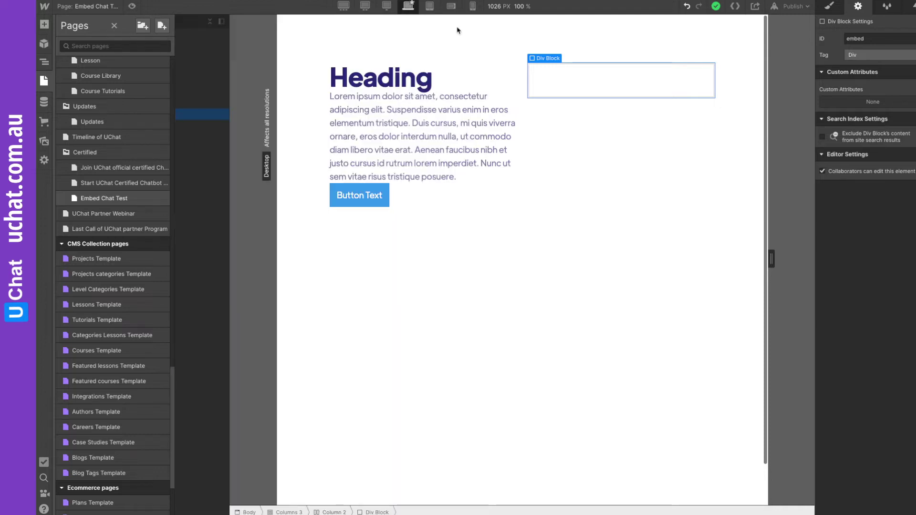
Select the empty Div Block with ID embed in the Navigator.
{"action": "key", "text": "z"}
{"action": "left_click", "coordinate": [539, 159]}
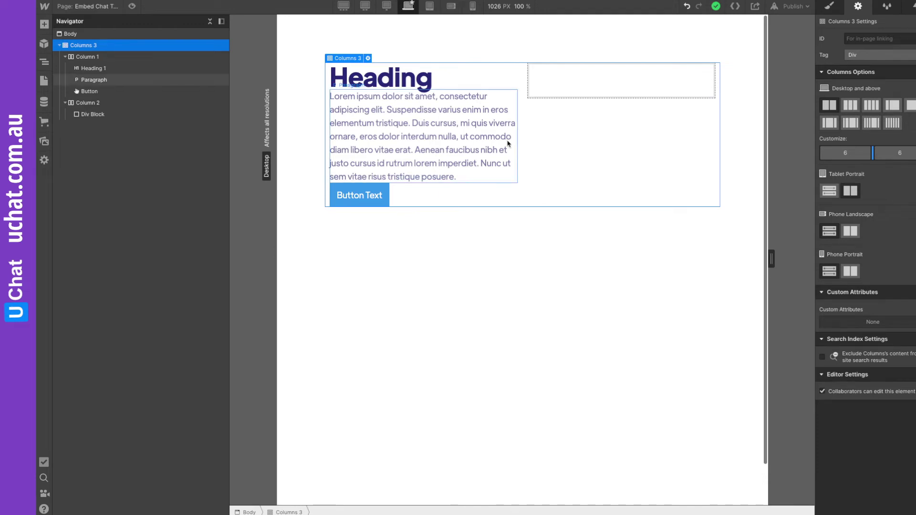
{"action": "left_click", "coordinate": [393, 79]}
{"action": "left_click", "coordinate": [401, 179]}
{"action": "left_click", "coordinate": [375, 195]}
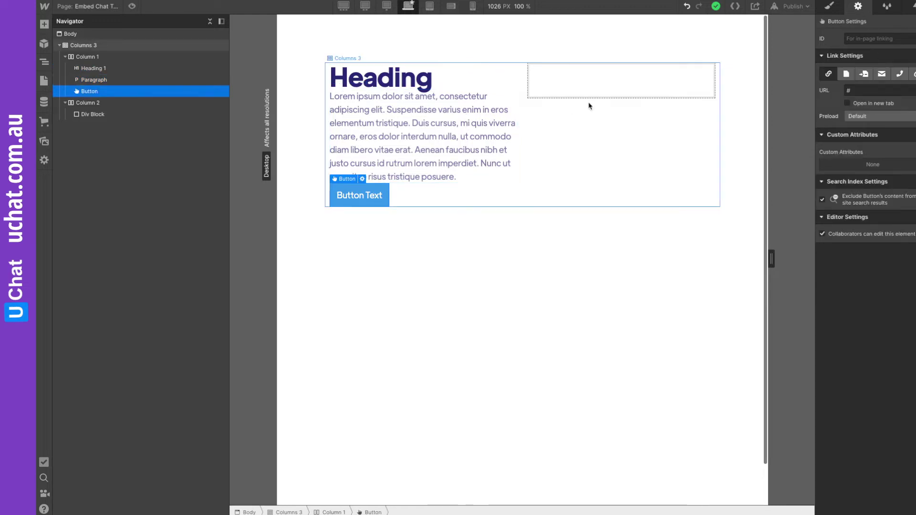
{"action": "left_click", "coordinate": [581, 85]}
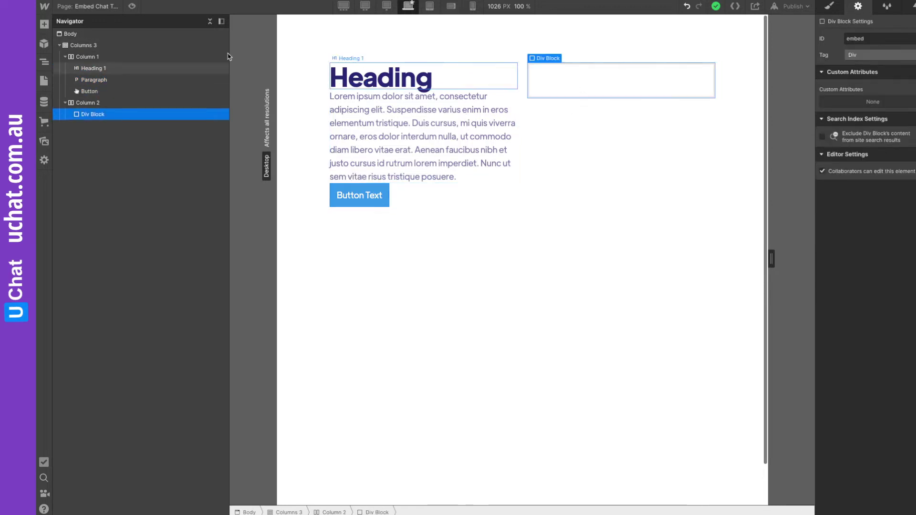
Change the Div Block's ID to uchat and publish to the selected domains.
{"action": "left_click", "coordinate": [44, 25]}
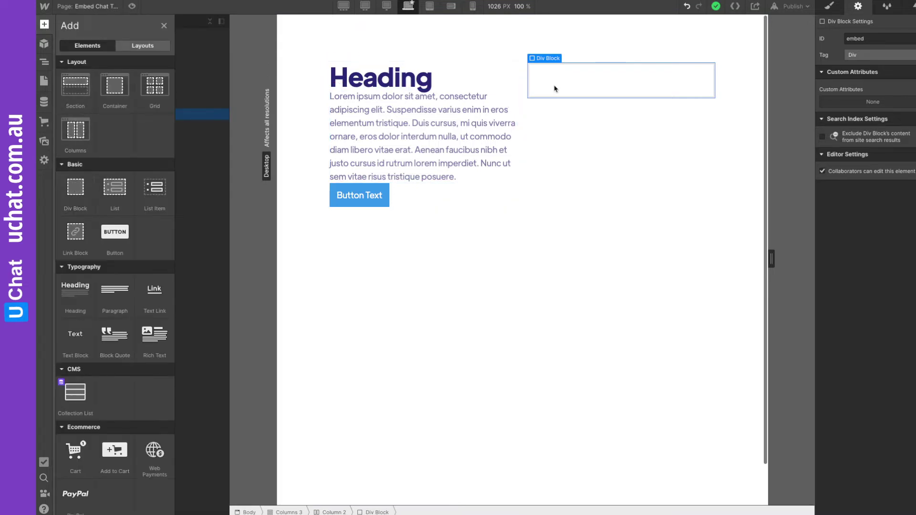
{"action": "left_click", "coordinate": [570, 88]}
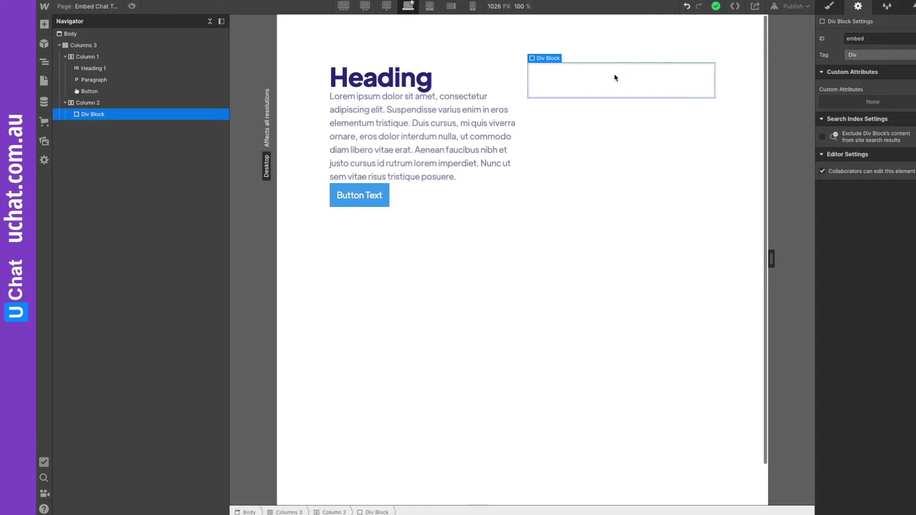
{"action": "double_click", "coordinate": [867, 39]}
{"action": "type", "text": "uchat"}
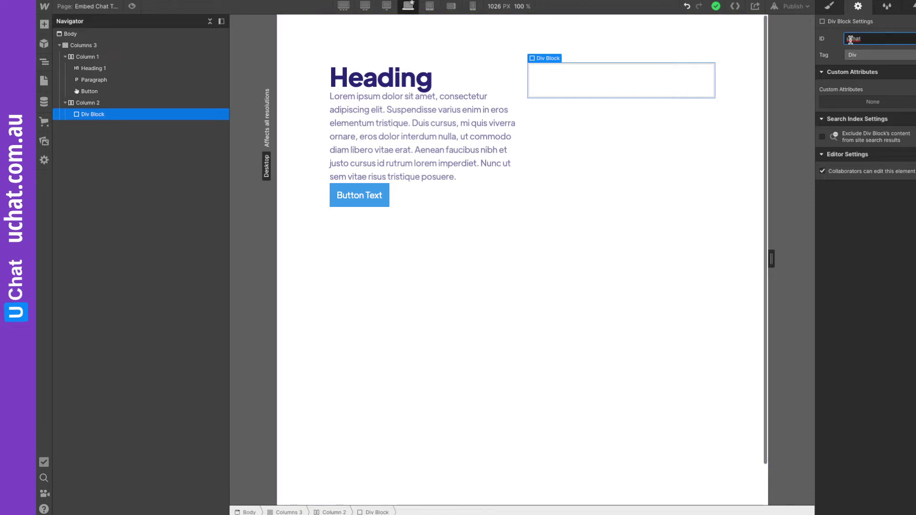
{"action": "key", "text": "Return"}
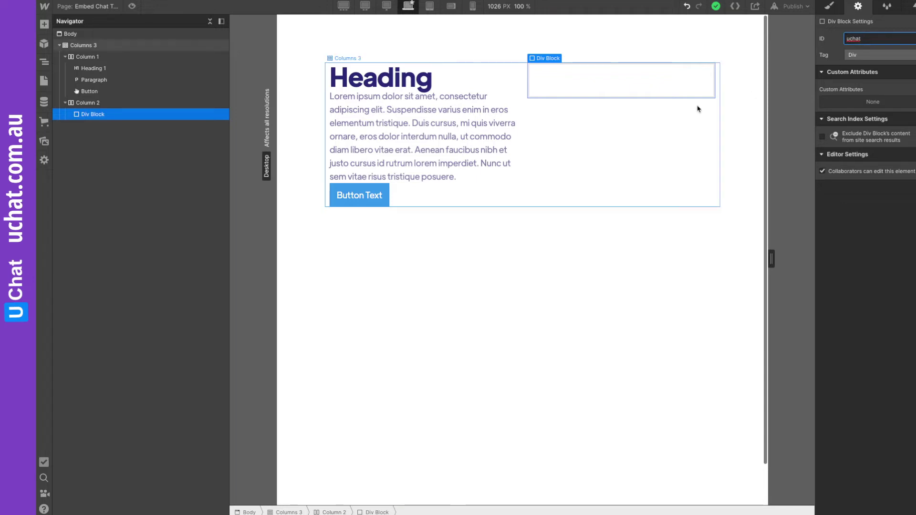
{"action": "left_click", "coordinate": [798, 10]}
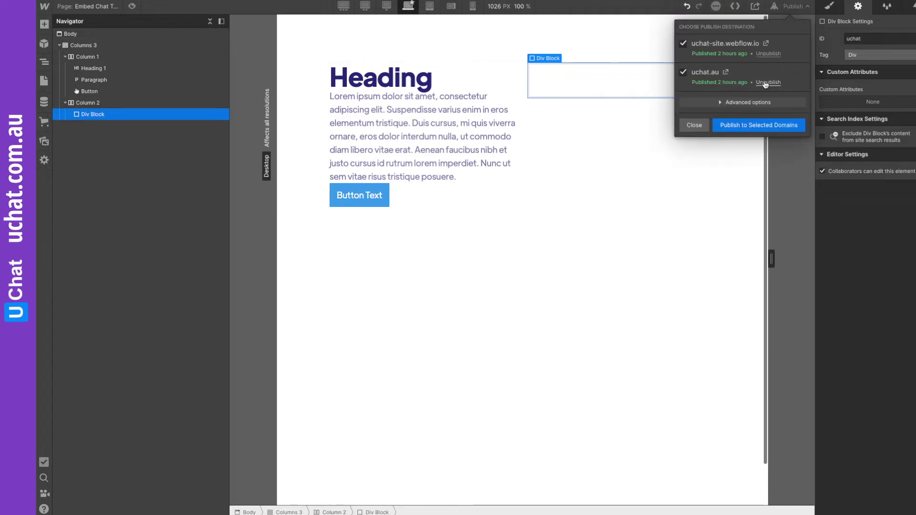
{"action": "left_click", "coordinate": [767, 125]}
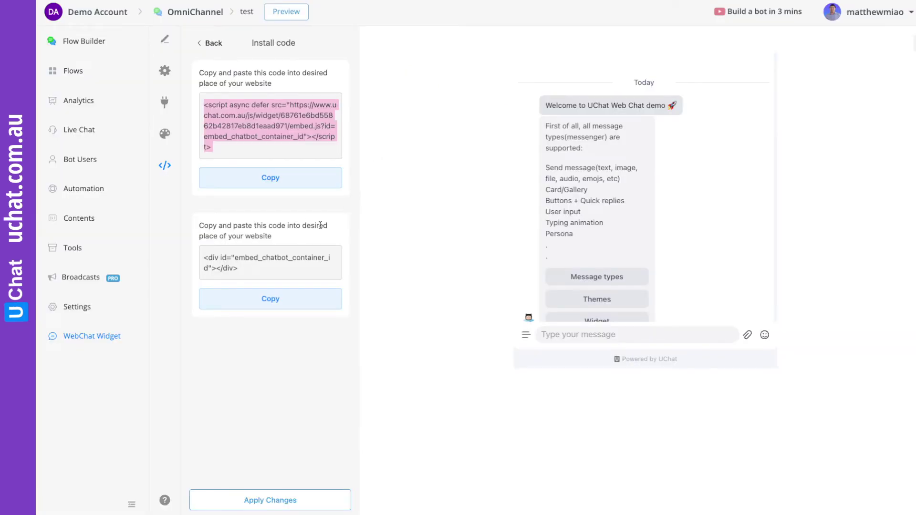
Compare the container id in the script and div snippets, then open the widget's Design settings.
{"action": "left_click", "coordinate": [243, 259]}
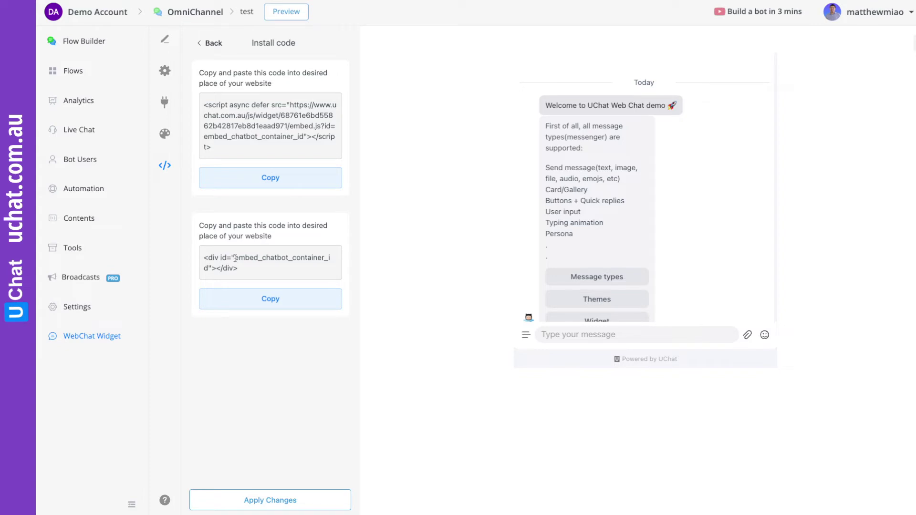
{"action": "left_click_drag", "start_coordinate": [234, 258], "coordinate": [208, 268]}
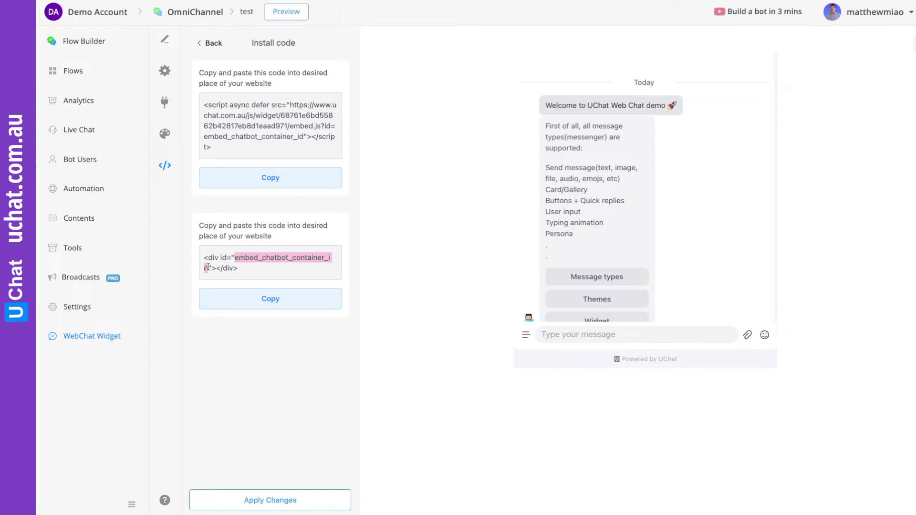
{"action": "left_click", "coordinate": [292, 137]}
{"action": "left_click_drag", "start_coordinate": [304, 135], "coordinate": [207, 137]}
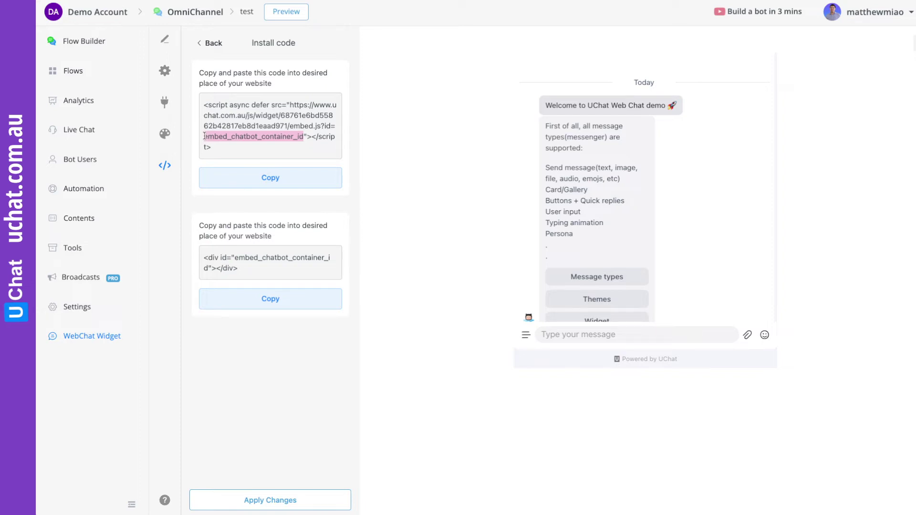
{"action": "left_click_drag", "start_coordinate": [302, 135], "coordinate": [206, 135]}
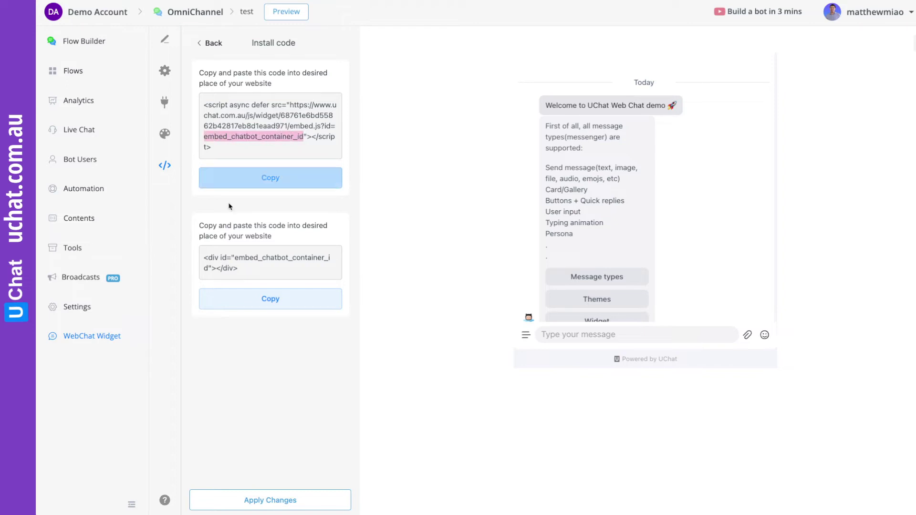
{"action": "left_click", "coordinate": [245, 260]}
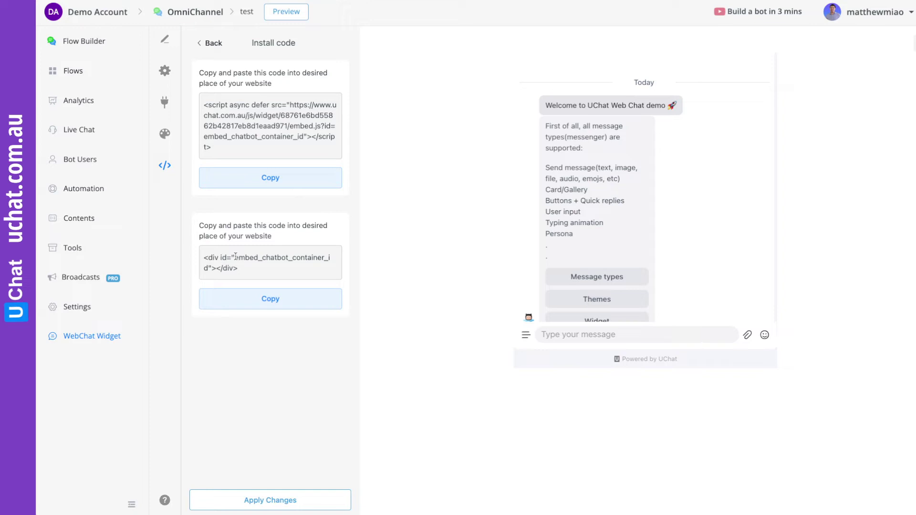
{"action": "left_click_drag", "start_coordinate": [232, 259], "coordinate": [210, 267]}
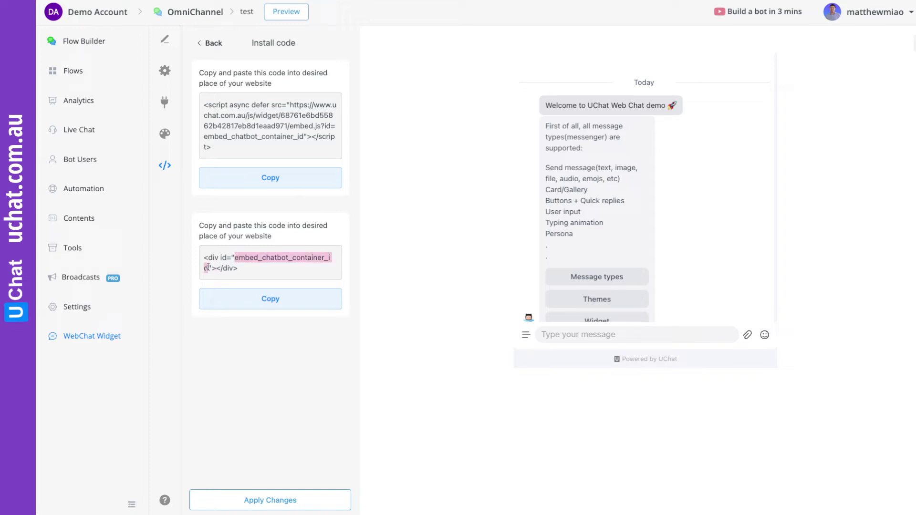
{"action": "left_click", "coordinate": [211, 45]}
{"action": "left_click", "coordinate": [248, 189]}
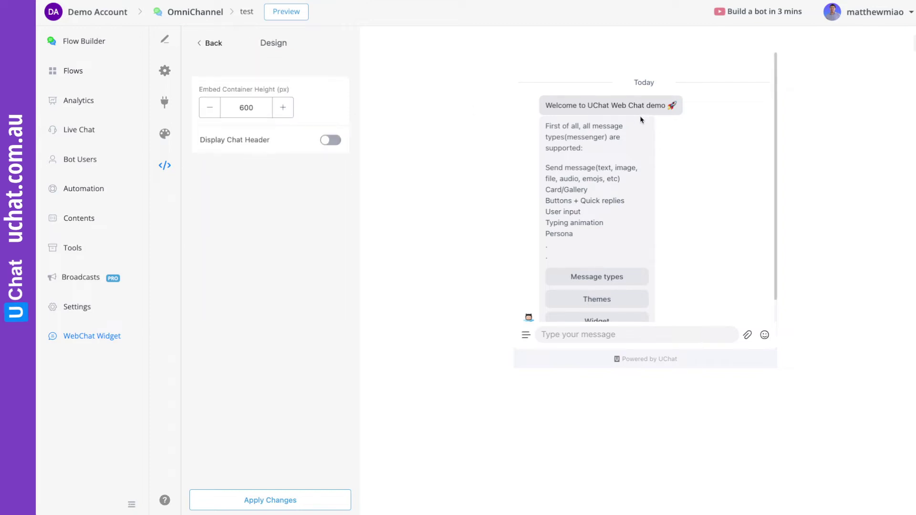
Keep Display Chat Header off, set Embed Container Height to 700 px, and apply changes.
{"action": "left_click", "coordinate": [330, 140]}
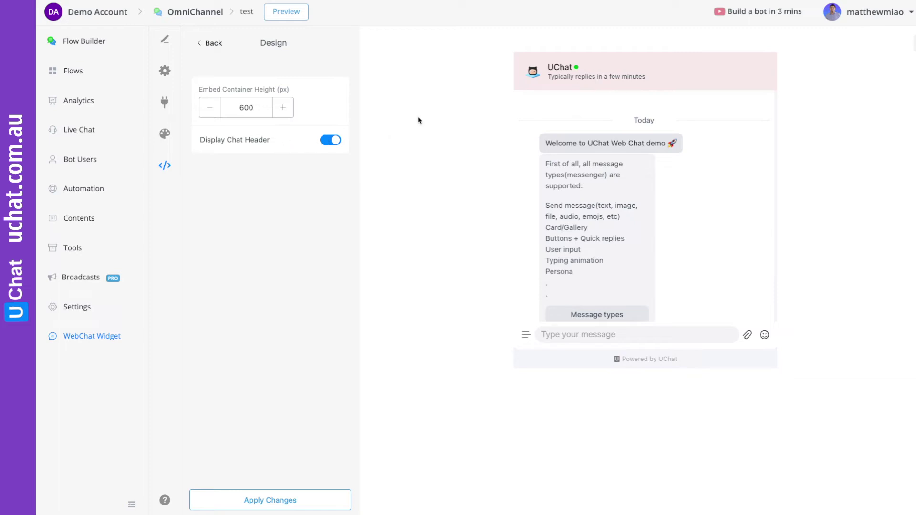
{"action": "left_click", "coordinate": [339, 139]}
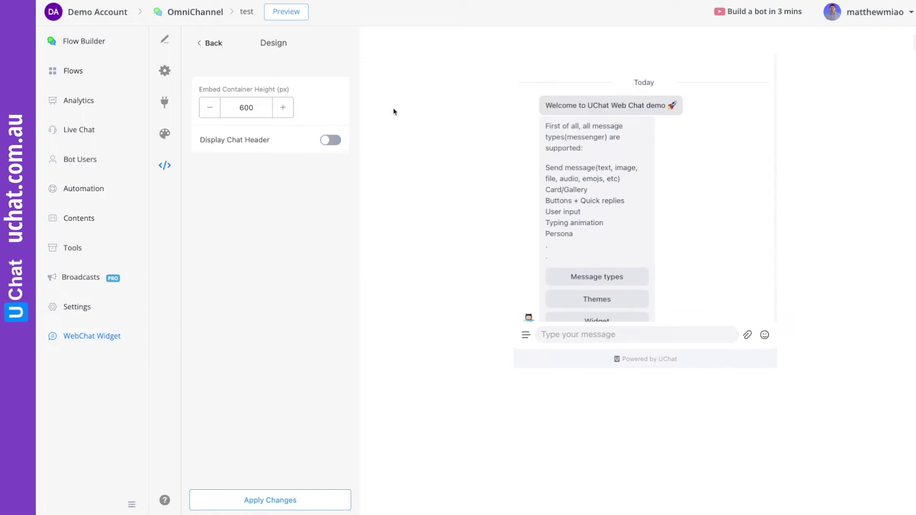
{"action": "left_click", "coordinate": [282, 109]}
{"action": "left_click", "coordinate": [283, 108]}
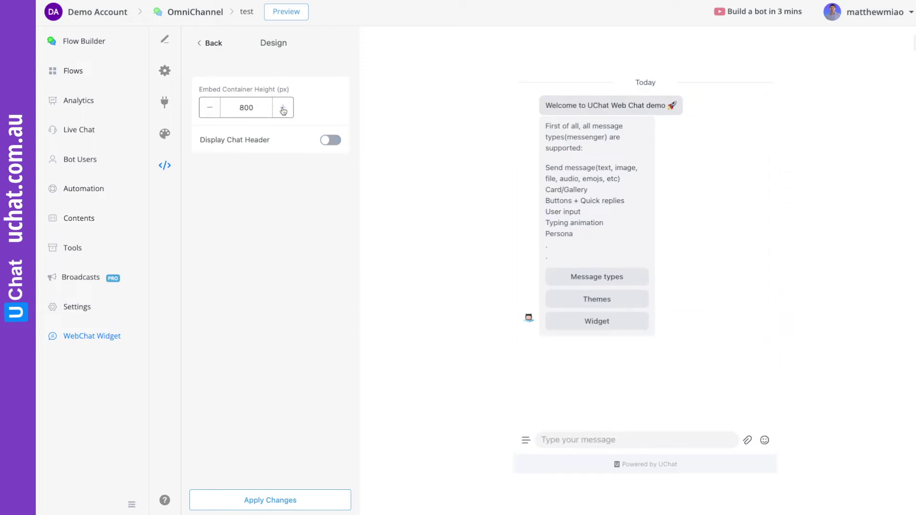
{"action": "left_click", "coordinate": [210, 111]}
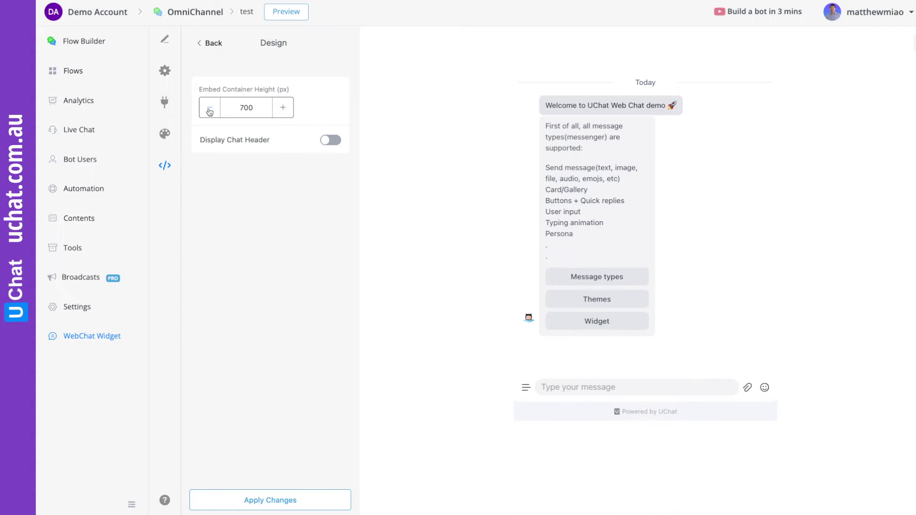
{"action": "left_click", "coordinate": [283, 108]}
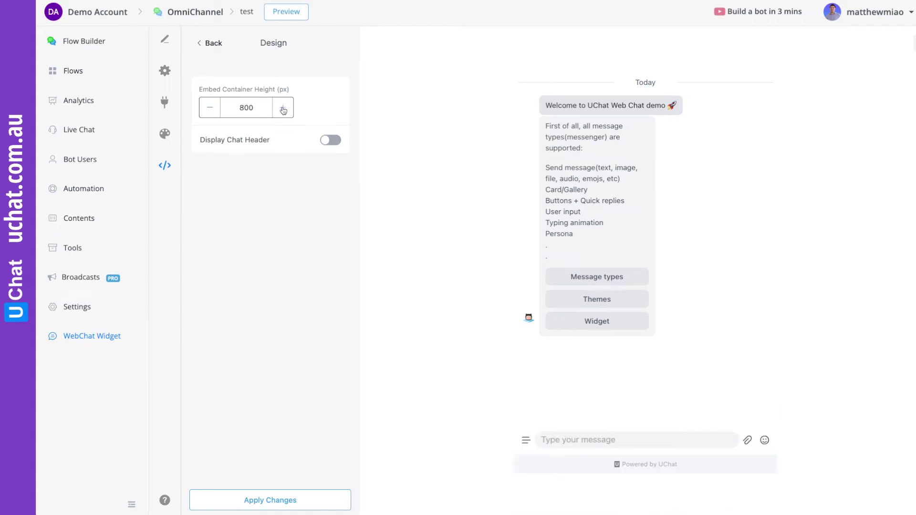
{"action": "left_click", "coordinate": [208, 108]}
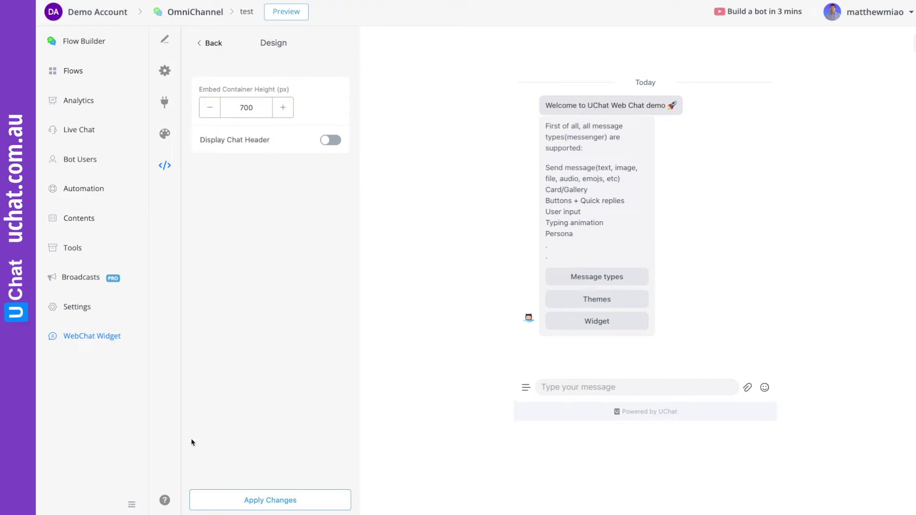
{"action": "left_click", "coordinate": [270, 501]}
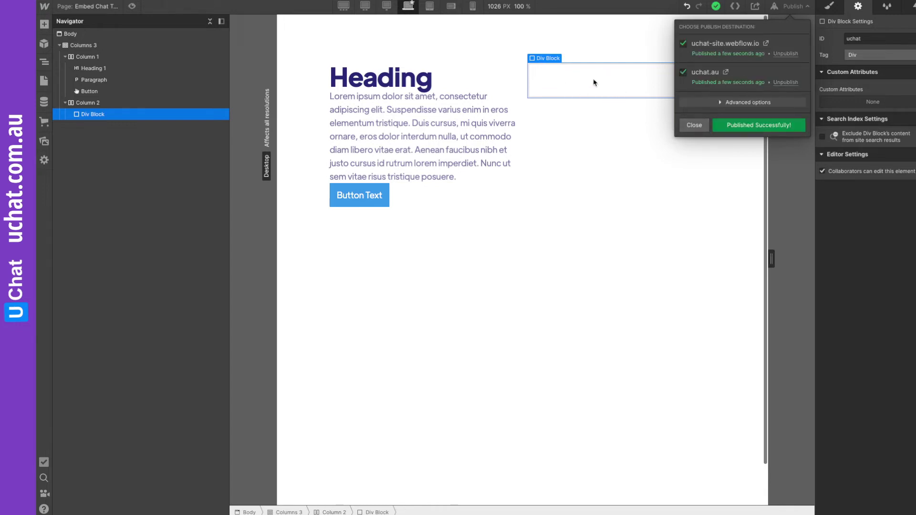
Open the live uchat.au site after publishing succeeds.
{"action": "left_click", "coordinate": [725, 73]}
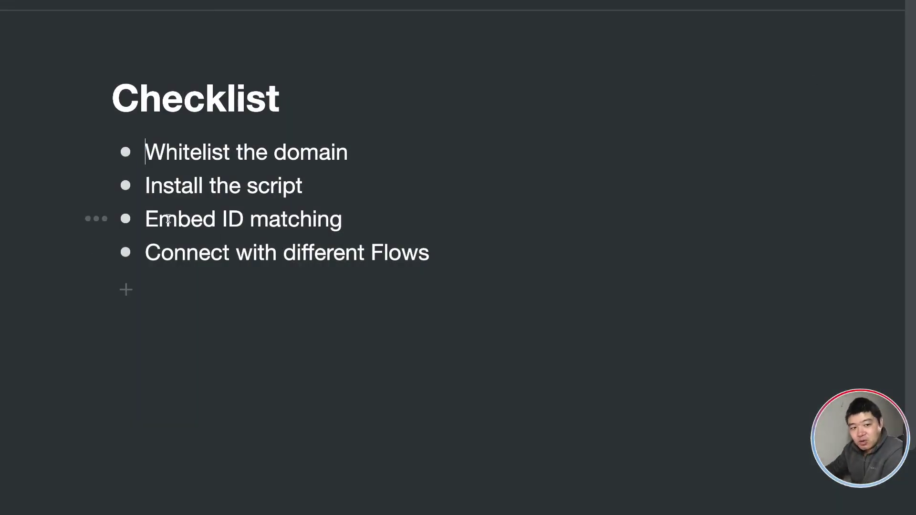
{"action": "left_click_drag", "start_coordinate": [144, 216], "coordinate": [351, 213]}
{"action": "left_click", "coordinate": [352, 214]}
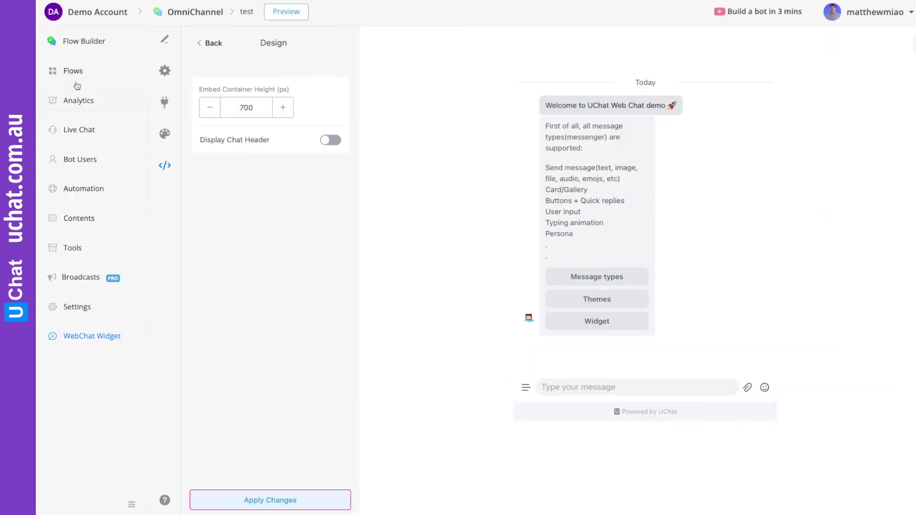
Pass through the WebChat Widget and Contents pages, ending on the bot's Flows list.
{"action": "left_click", "coordinate": [72, 75]}
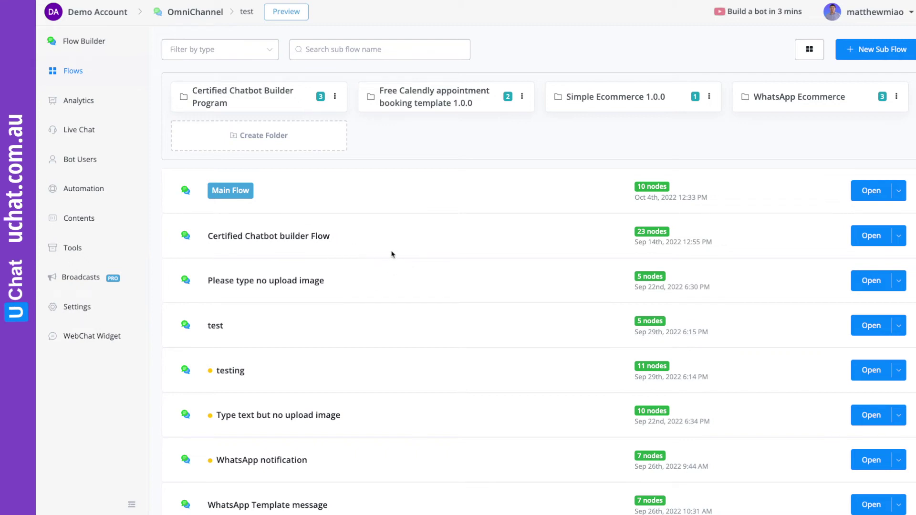
{"action": "left_click", "coordinate": [85, 339]}
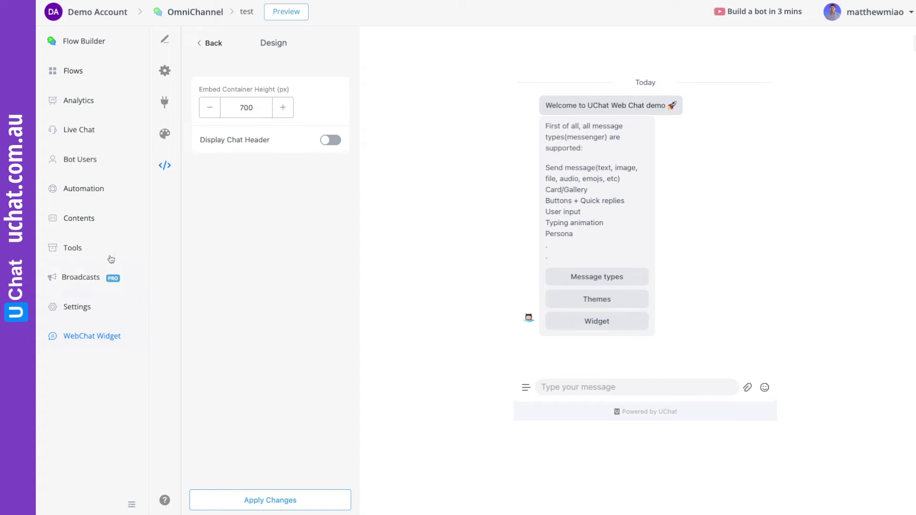
{"action": "left_click", "coordinate": [79, 219]}
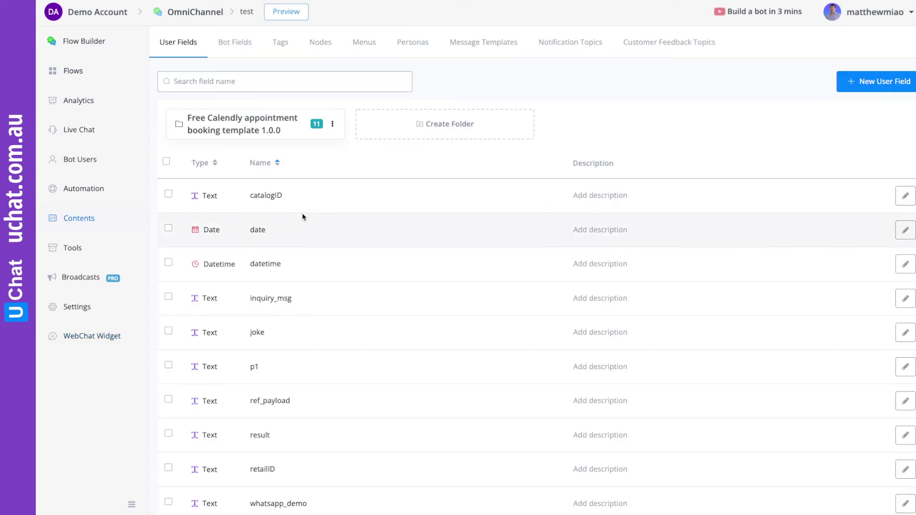
{"action": "left_click", "coordinate": [78, 73]}
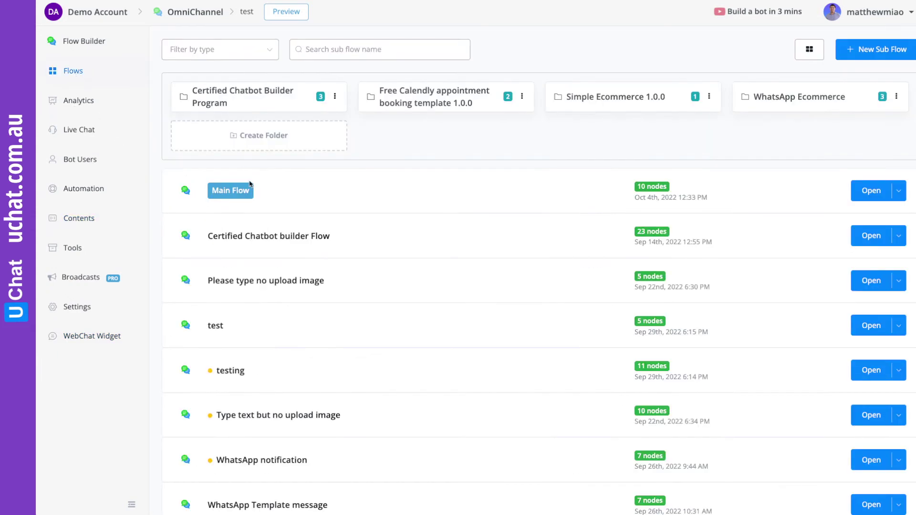
Create a new sub flow named 'New Demo Flow'.
{"action": "left_click", "coordinate": [882, 50]}
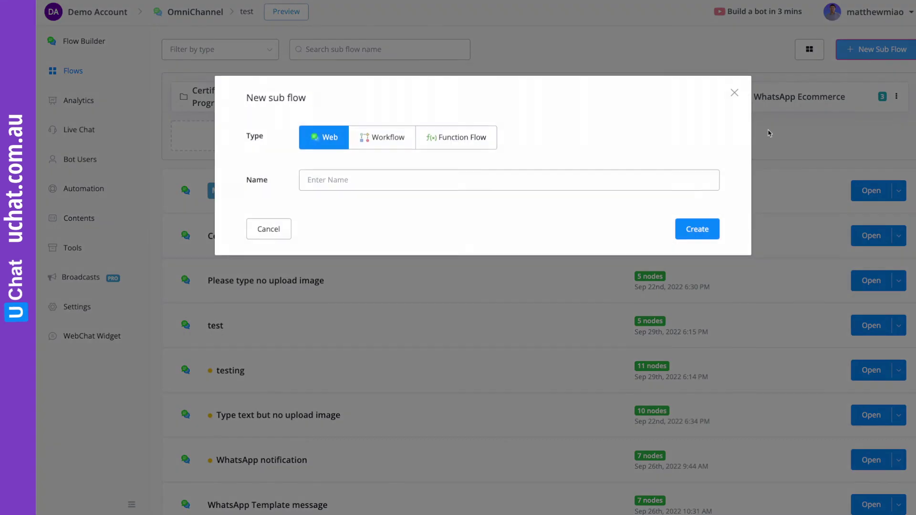
{"action": "left_click", "coordinate": [454, 179]}
{"action": "type", "text": "Ne"}
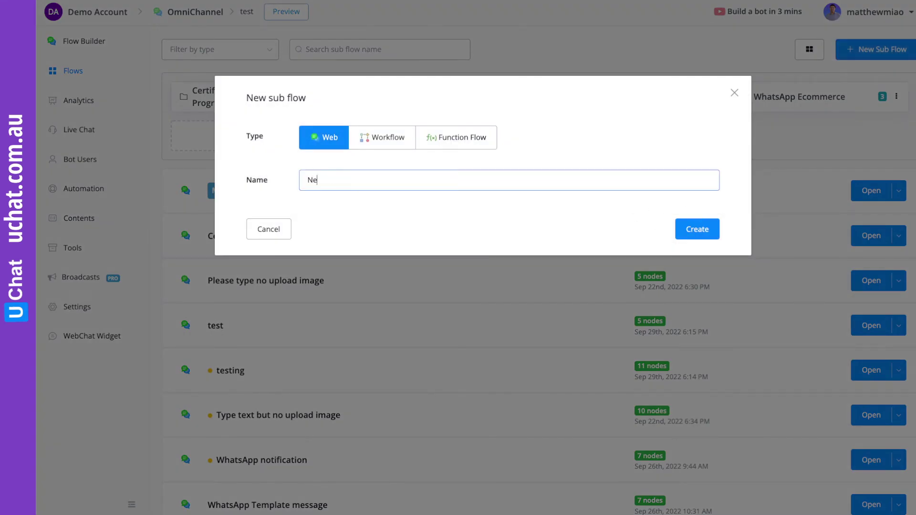
{"action": "type", "text": "w Demo Flow"}
{"action": "left_click", "coordinate": [689, 229]}
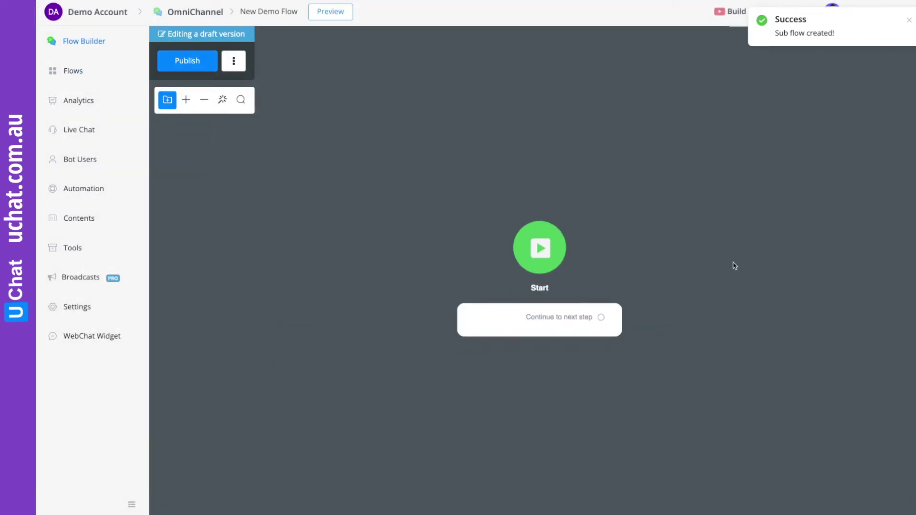
Add a Send Message step reading 'This is the new demo flow' after Start and publish.
{"action": "left_click_drag", "start_coordinate": [485, 264], "coordinate": [601, 249]}
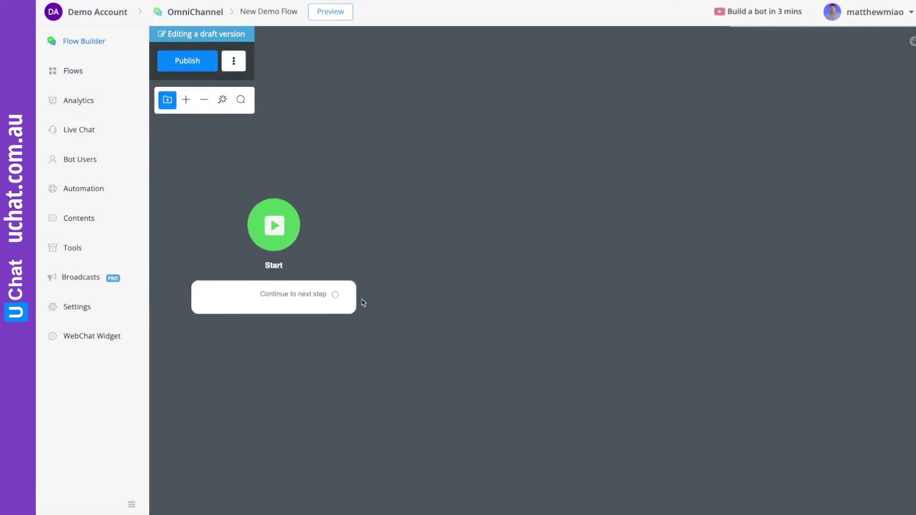
{"action": "left_click_drag", "start_coordinate": [336, 297], "coordinate": [525, 196]}
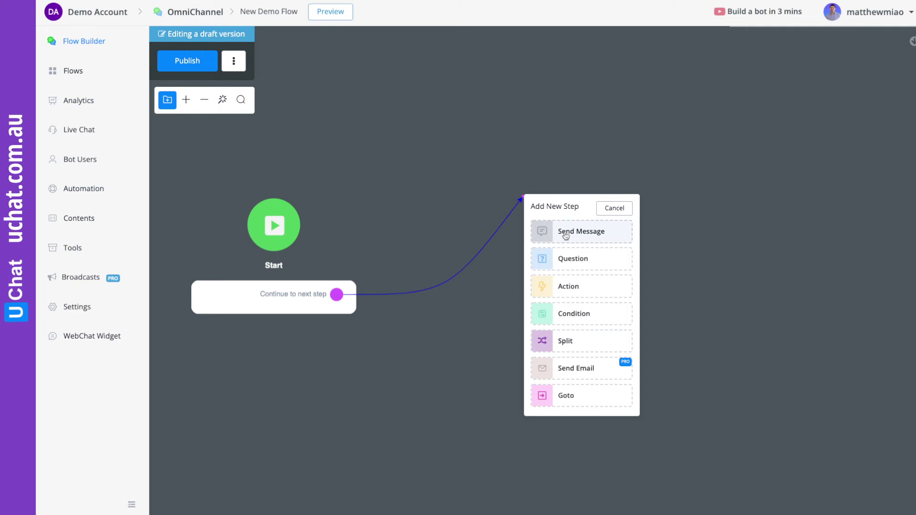
{"action": "left_click", "coordinate": [564, 231]}
{"action": "left_click", "coordinate": [759, 188]}
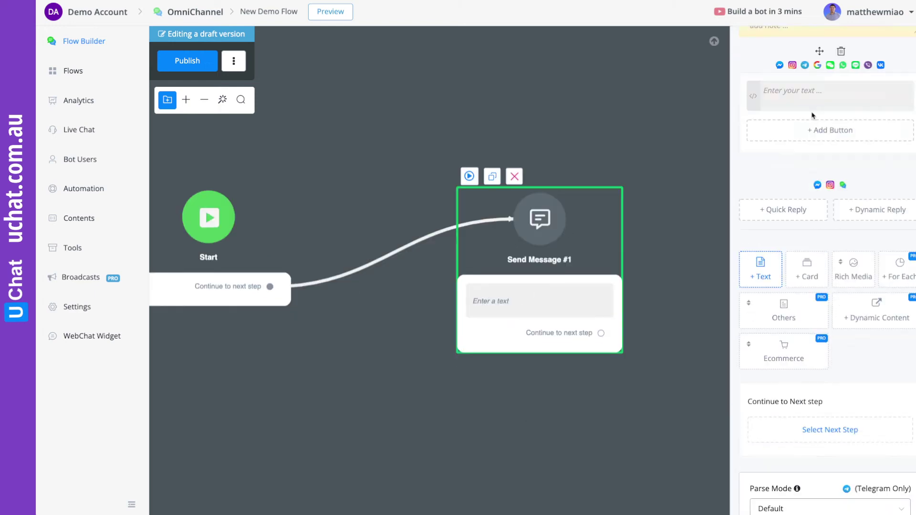
{"action": "left_click", "coordinate": [804, 87]}
{"action": "type", "text": "T"}
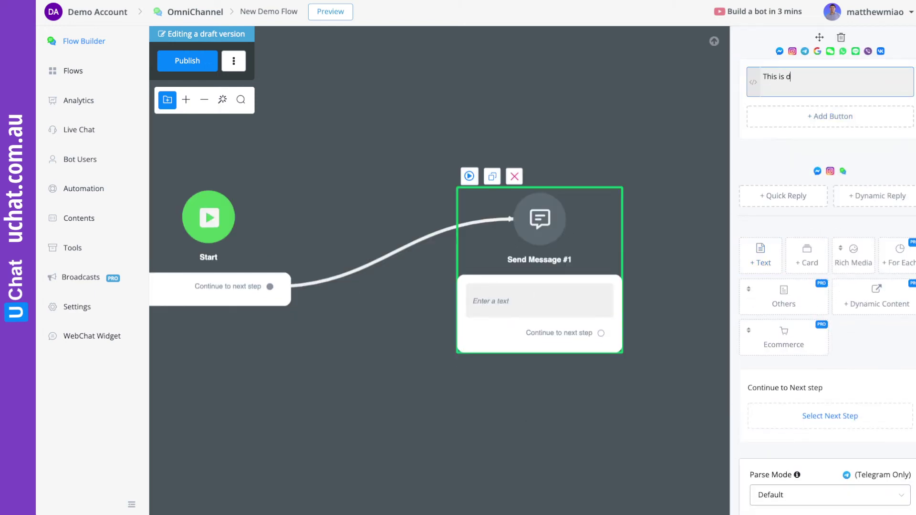
{"action": "type", "text": "his is the new demo flow"}
{"action": "left_click", "coordinate": [371, 69]}
{"action": "left_click", "coordinate": [210, 66]}
{"action": "left_click_drag", "start_coordinate": [487, 134], "coordinate": [572, 141]}
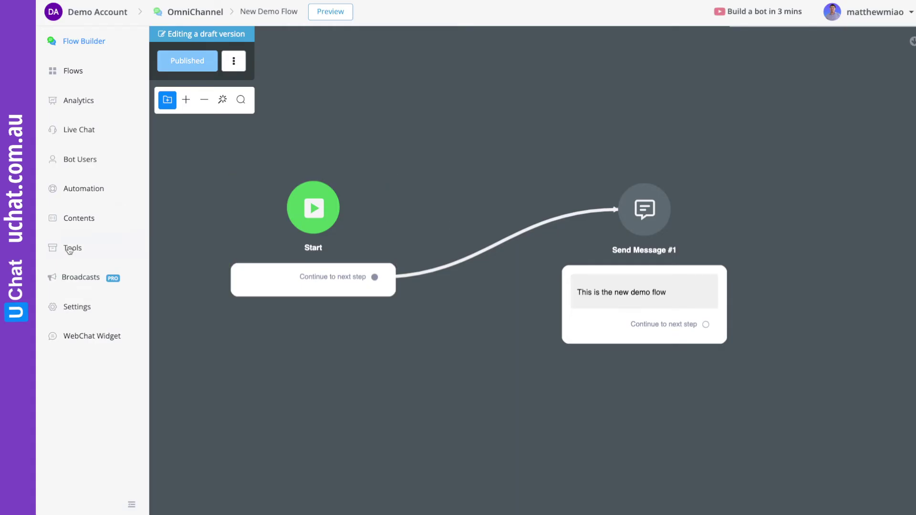
{"action": "left_click", "coordinate": [69, 249]}
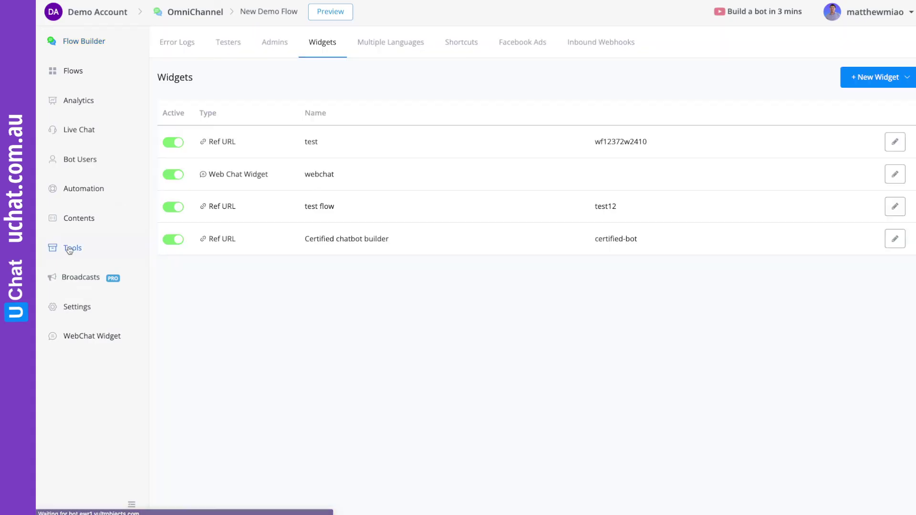
Create and save a Ref URL widget named 'New Live Demo'.
{"action": "left_click", "coordinate": [880, 77]}
{"action": "left_click", "coordinate": [873, 109]}
{"action": "left_click", "coordinate": [414, 89]}
{"action": "type", "text": "New Live Demo"}
{"action": "left_click", "coordinate": [876, 25]}
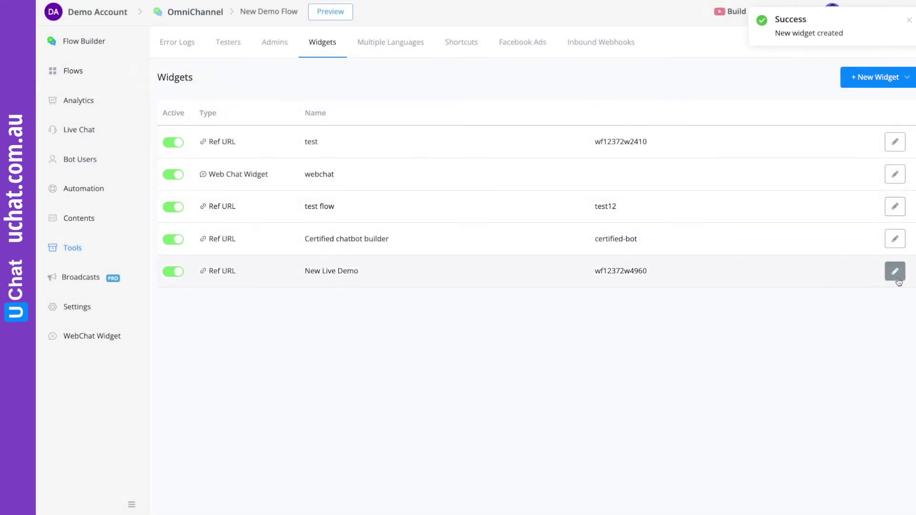
Point the widget to New Demo Flow on the Web channel with custom ref web1, and save.
{"action": "left_click", "coordinate": [896, 274]}
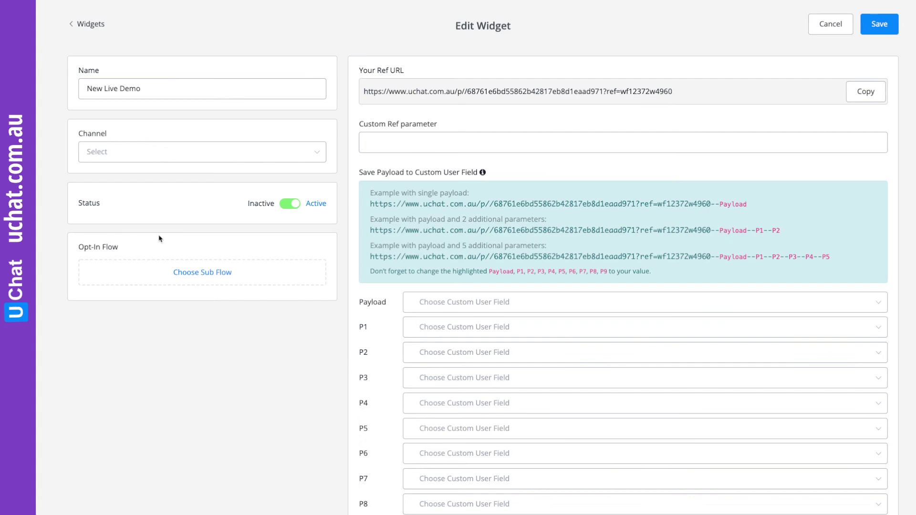
{"action": "left_click", "coordinate": [184, 273]}
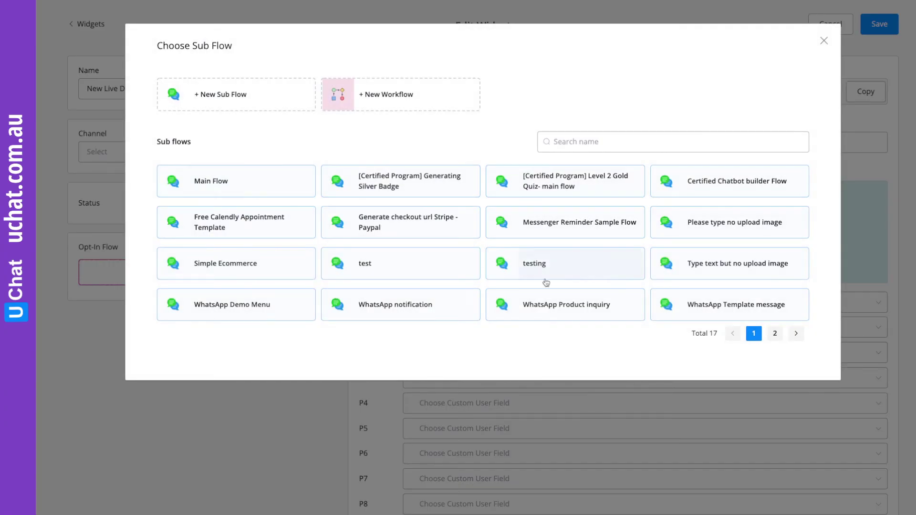
{"action": "left_click", "coordinate": [775, 333]}
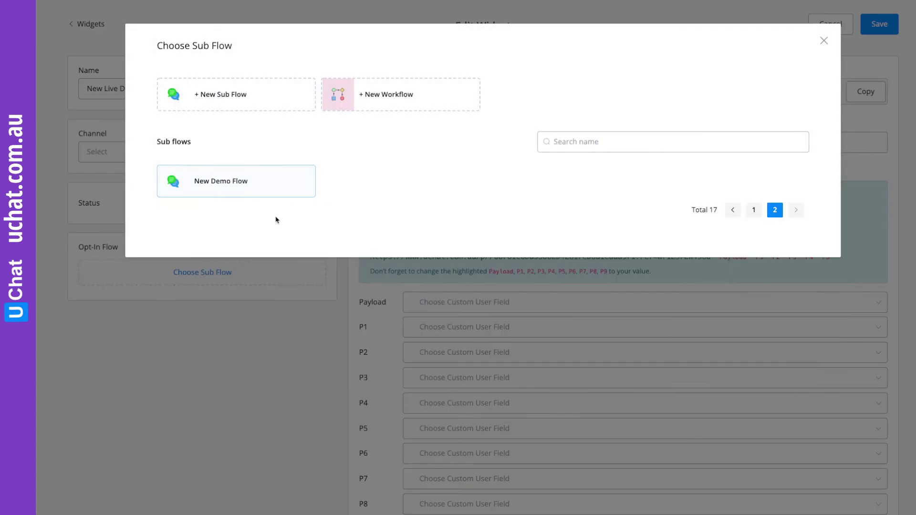
{"action": "left_click", "coordinate": [233, 181]}
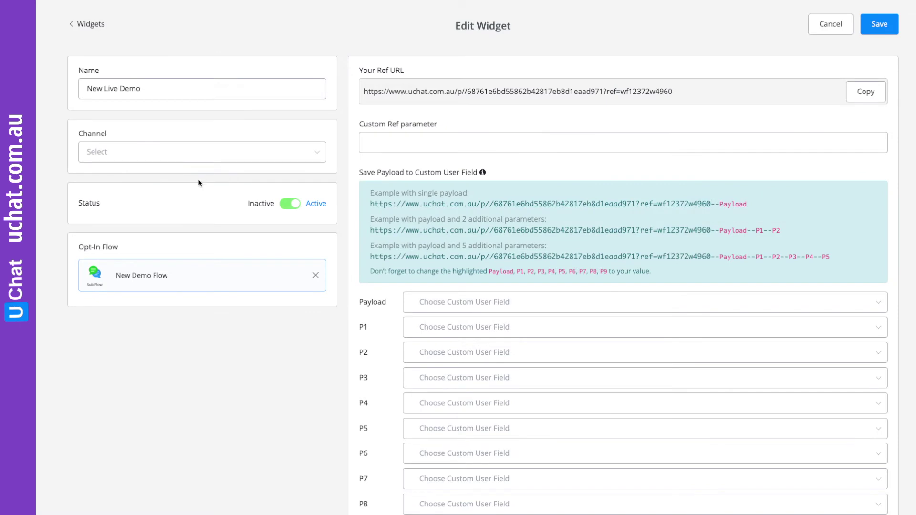
{"action": "left_click", "coordinate": [117, 152]}
{"action": "left_click", "coordinate": [104, 180]}
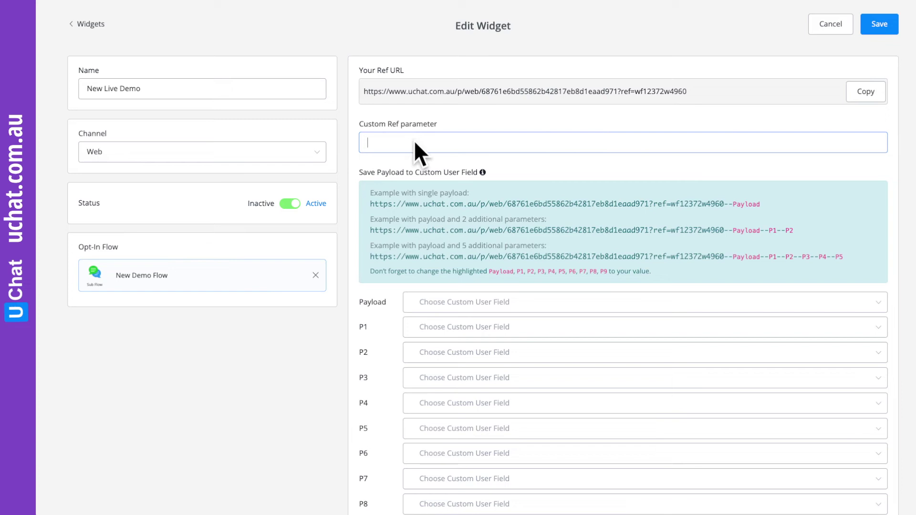
{"action": "type", "text": "web1"}
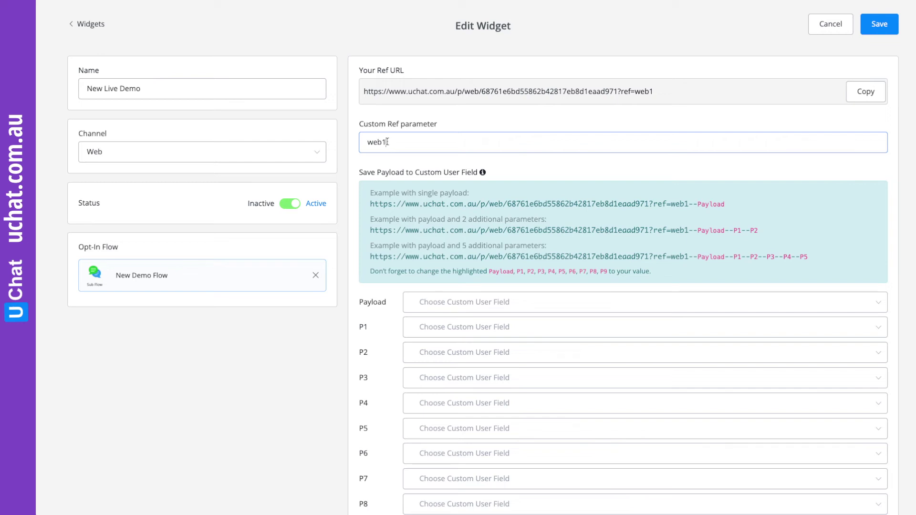
{"action": "left_click_drag", "start_coordinate": [388, 141], "coordinate": [351, 143]}
{"action": "left_click_drag", "start_coordinate": [620, 91], "coordinate": [657, 95]}
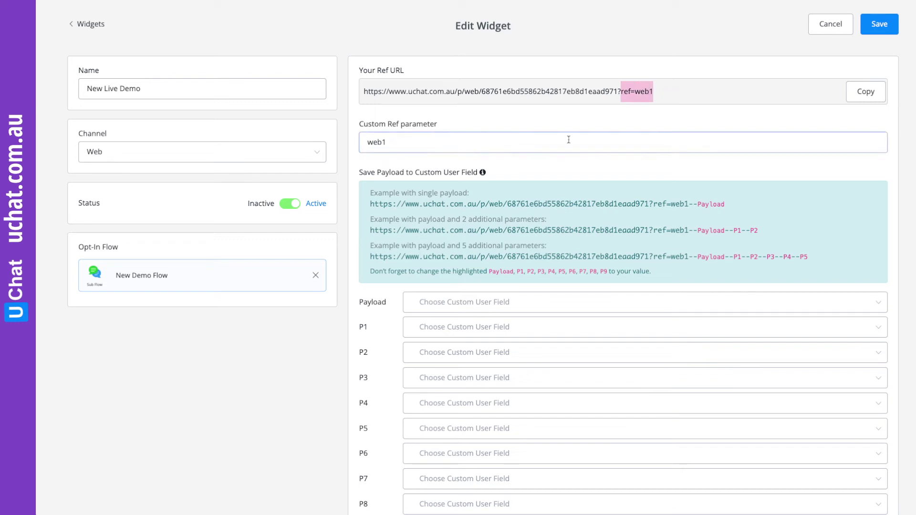
{"action": "left_click", "coordinate": [886, 25]}
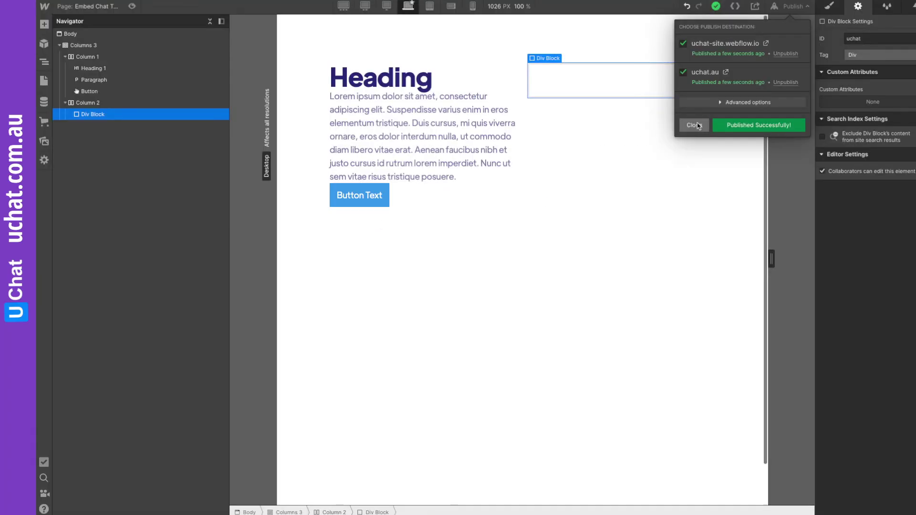
Open the Embed Chat Test page settings from the Pages panel.
{"action": "left_click", "coordinate": [696, 125]}
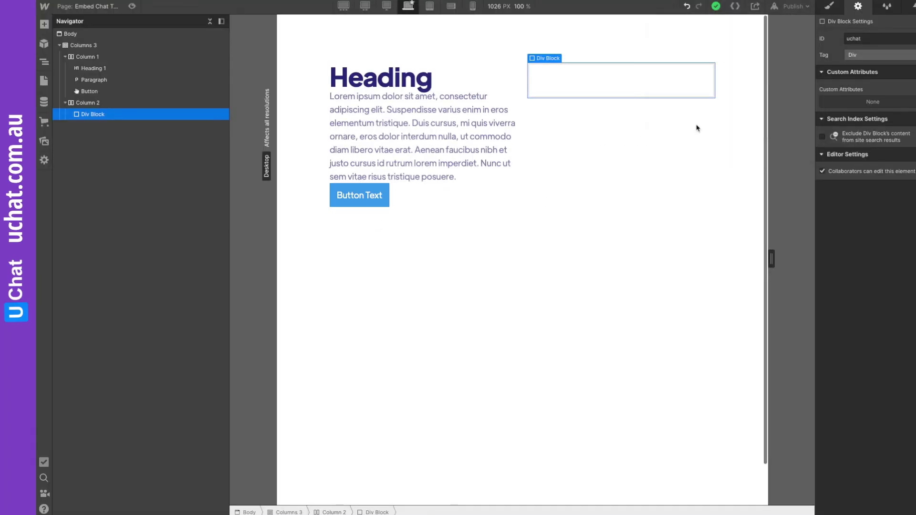
{"action": "left_click", "coordinate": [44, 81]}
{"action": "scroll", "coordinate": [110, 218], "scroll_direction": "down", "scroll_amount": 20}
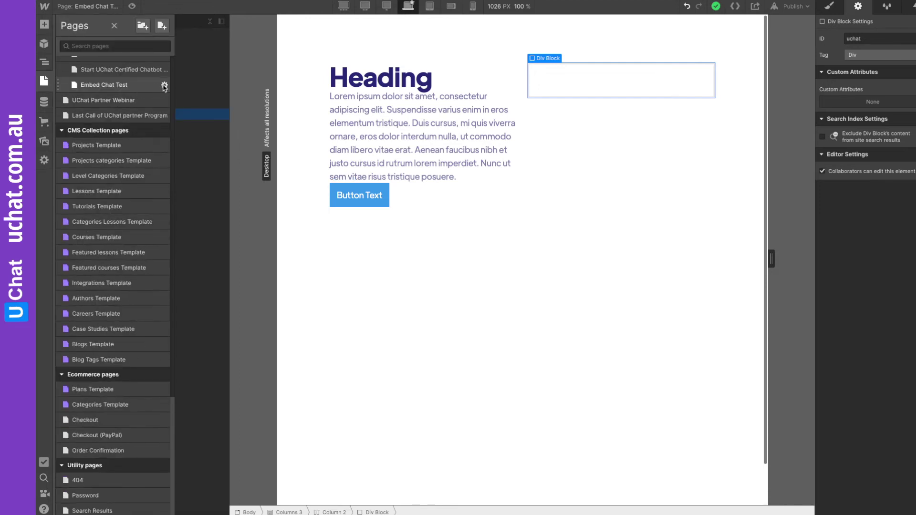
{"action": "left_click", "coordinate": [164, 86]}
{"action": "scroll", "coordinate": [325, 346], "scroll_direction": "down", "scroll_amount": 10}
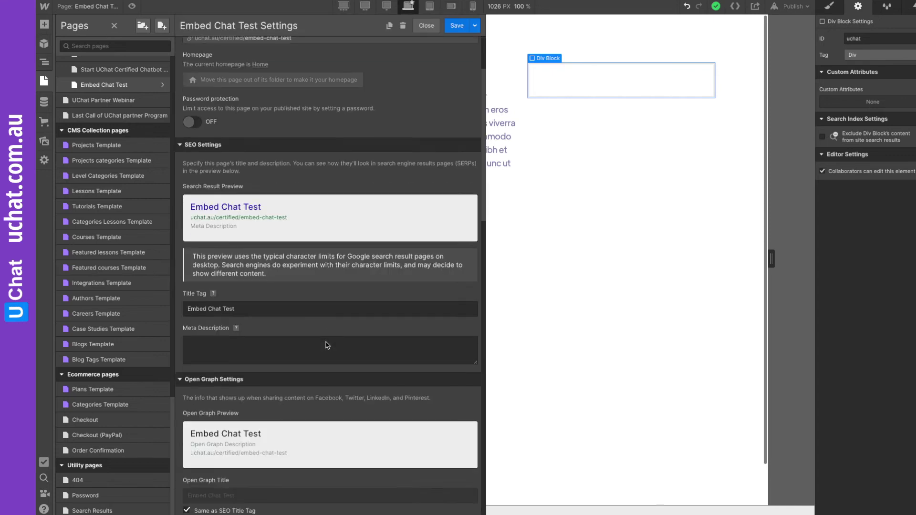
{"action": "scroll", "coordinate": [327, 345], "scroll_direction": "down", "scroll_amount": 10}
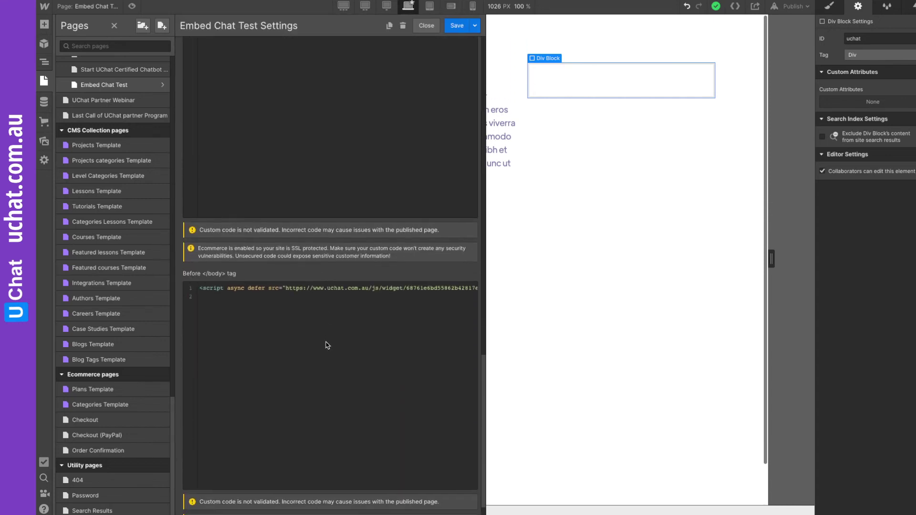
Append &ref=web1 to the URL in the Before </body> UChat script.
{"action": "left_click", "coordinate": [343, 264]}
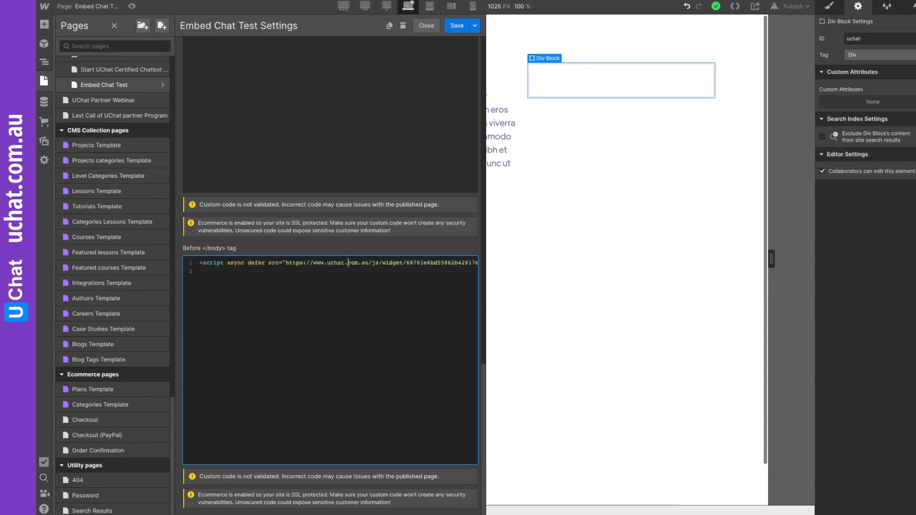
{"action": "key", "text": "Right"}
{"action": "key", "text": "Right"}
{"action": "key", "text": "Right"}
{"action": "key", "text": "Right"}
{"action": "key", "text": "Right"}
{"action": "key", "text": "Right"}
{"action": "key", "text": "Right"}
{"action": "key", "text": "Right"}
{"action": "key", "text": "Right"}
{"action": "key", "text": "Right"}
{"action": "key", "text": "Right"}
{"action": "key", "text": "Right"}
{"action": "key", "text": "Right"}
{"action": "key", "text": "Right"}
{"action": "key", "text": "Right"}
{"action": "key", "text": "Right"}
{"action": "key", "text": "Right"}
{"action": "key", "text": "Right"}
{"action": "key", "text": "Right"}
{"action": "key", "text": "Right"}
{"action": "key", "text": "Right"}
{"action": "key", "text": "Right"}
{"action": "key", "text": "Right"}
{"action": "key", "text": "Right"}
{"action": "key", "text": "Right"}
{"action": "key", "text": "Right"}
{"action": "key", "text": "Right"}
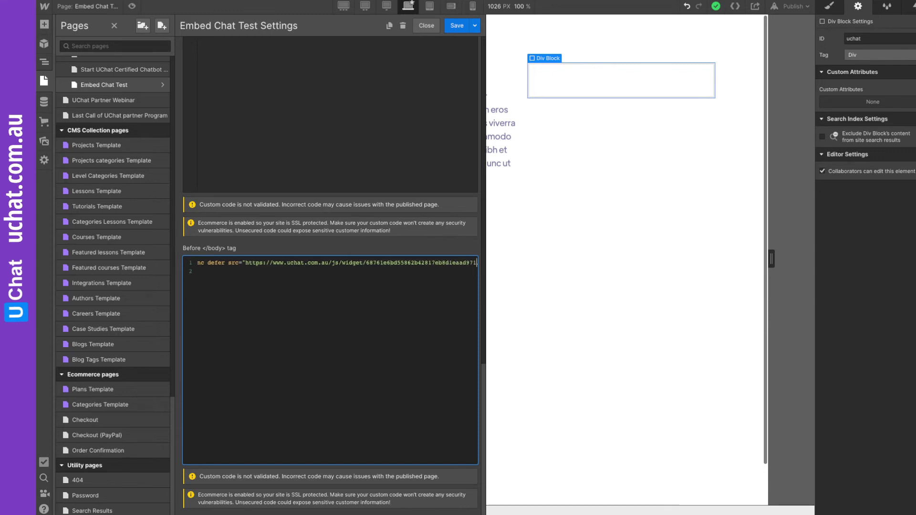
{"action": "key", "text": "Right"}
{"action": "key", "text": "Right"}
{"action": "key", "text": "Right"}
{"action": "key", "text": "Right"}
{"action": "key", "text": "Right"}
{"action": "key", "text": "Right"}
{"action": "key", "text": "Right"}
{"action": "key", "text": "Right"}
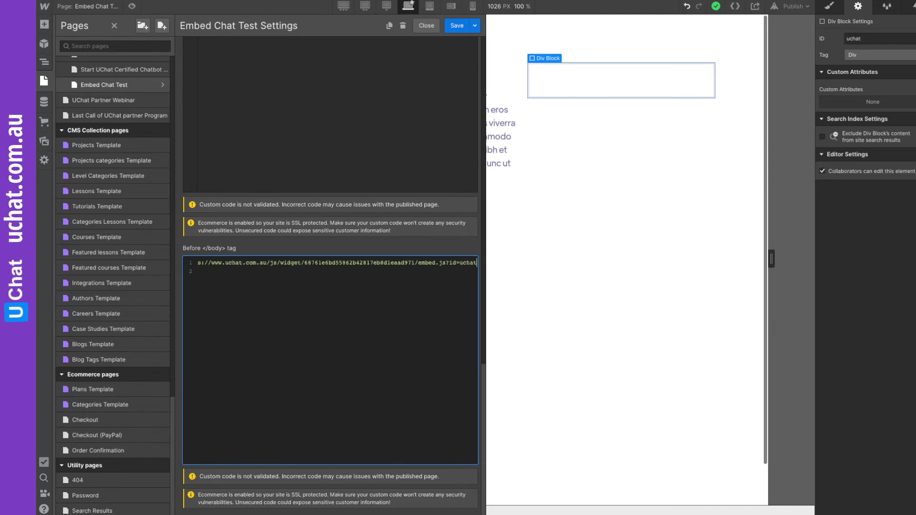
{"action": "key", "text": "Left"}
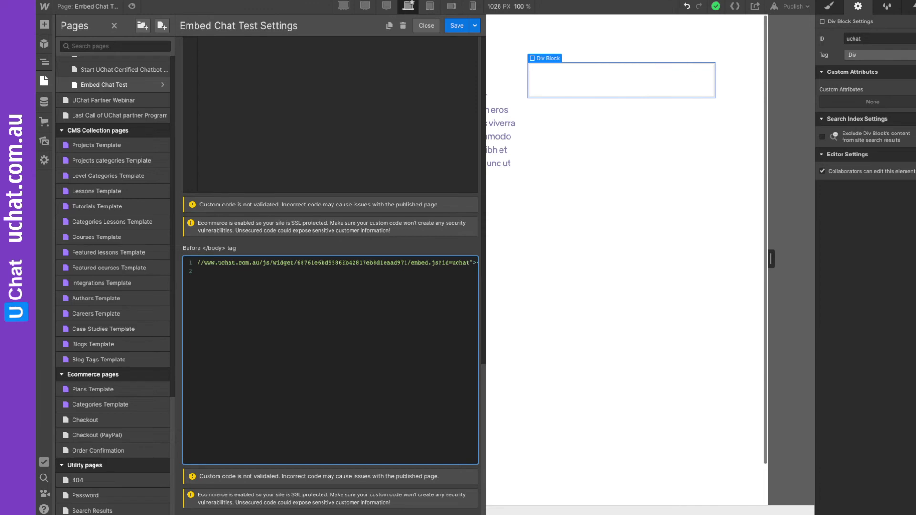
{"action": "type", "text": "&ref=webi"}
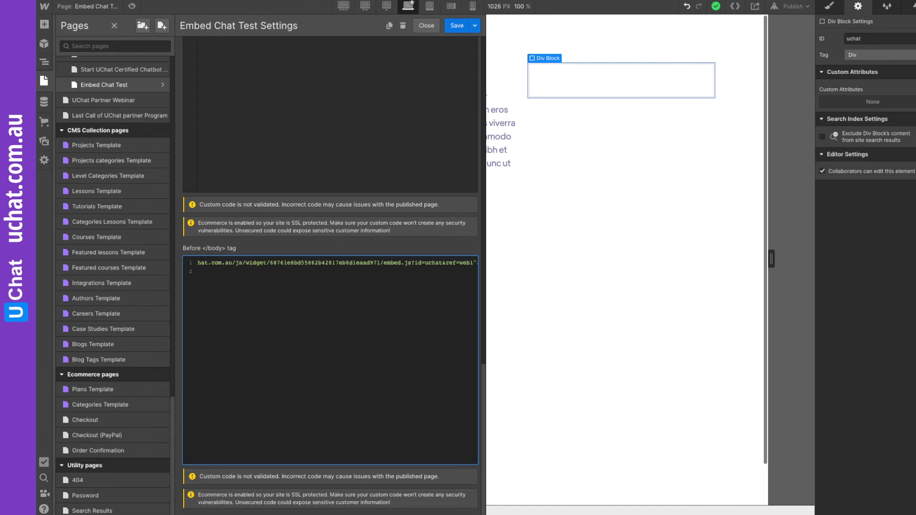
{"action": "left_click", "coordinate": [441, 262]}
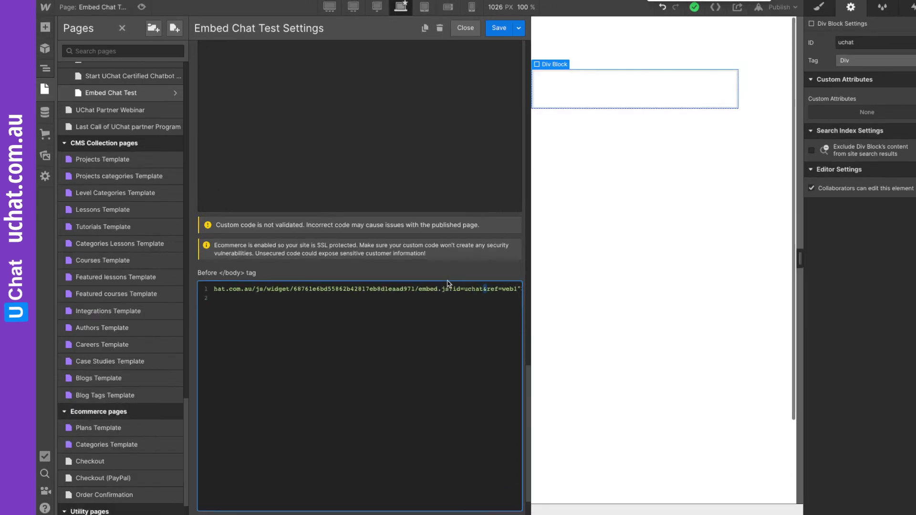
{"action": "key", "text": "ctrl+plus"}
{"action": "key", "text": "ctrl+plus"}
{"action": "key", "text": "ctrl+plus"}
{"action": "key", "text": "ctrl+plus"}
{"action": "key", "text": "ctrl+plus"}
{"action": "key", "text": "ctrl+plus"}
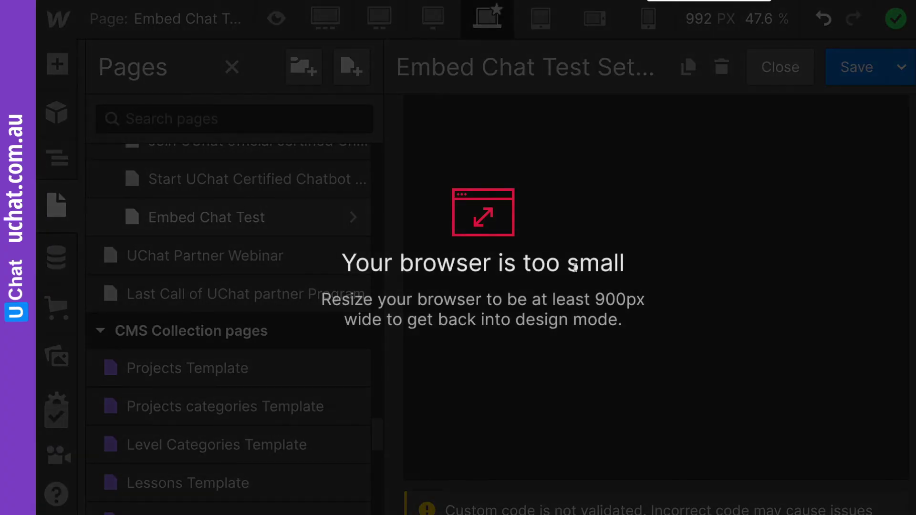
{"action": "key", "text": "ctrl+minus"}
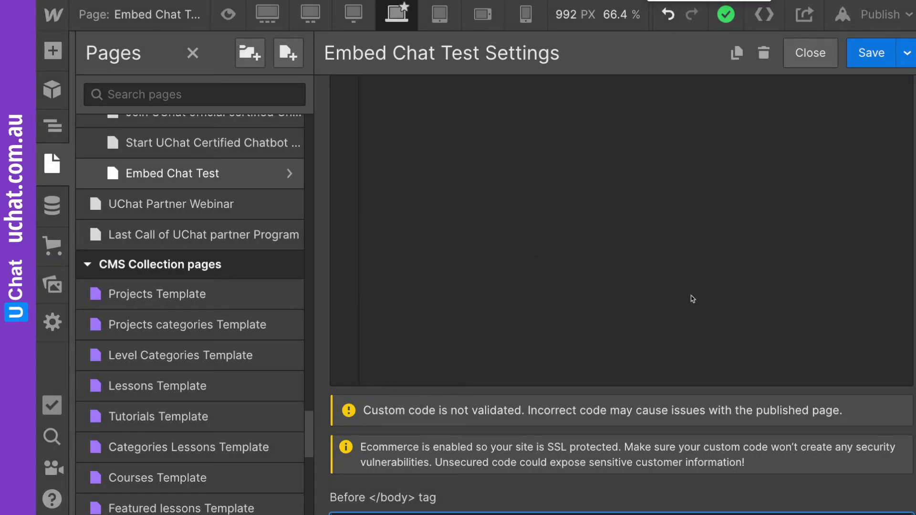
Check the web1 ref value, save the custom code, and publish to the selected domains.
{"action": "scroll", "coordinate": [693, 298], "scroll_direction": "down", "scroll_amount": 5}
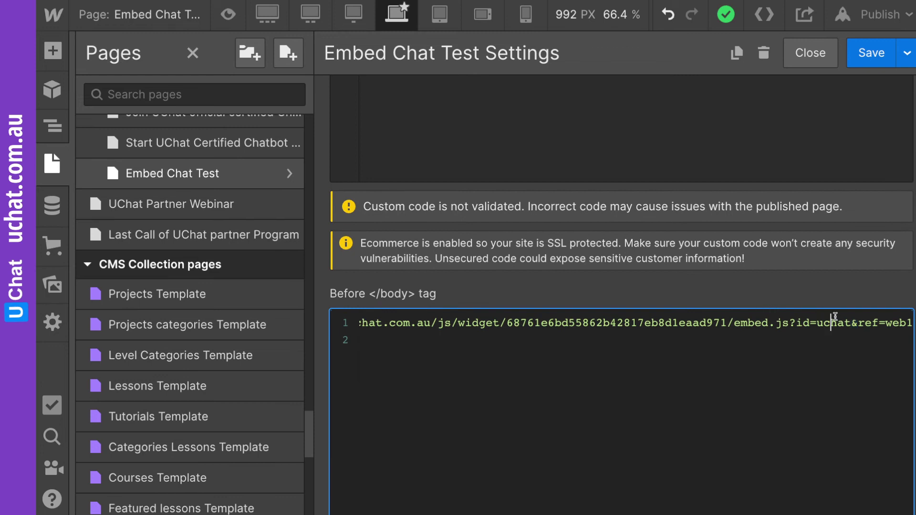
{"action": "key", "text": "Right"}
{"action": "key", "text": "Right"}
{"action": "key", "text": "Right"}
{"action": "key", "text": "Right"}
{"action": "key", "text": "Right"}
{"action": "key", "text": "Right"}
{"action": "key", "text": "Right"}
{"action": "key", "text": "Right"}
{"action": "key", "text": "Right"}
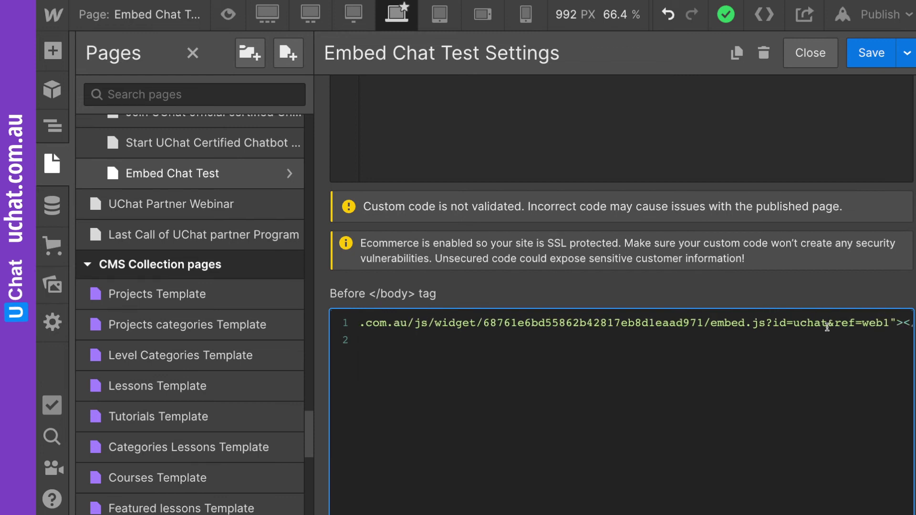
{"action": "left_click_drag", "start_coordinate": [890, 323], "coordinate": [829, 323]}
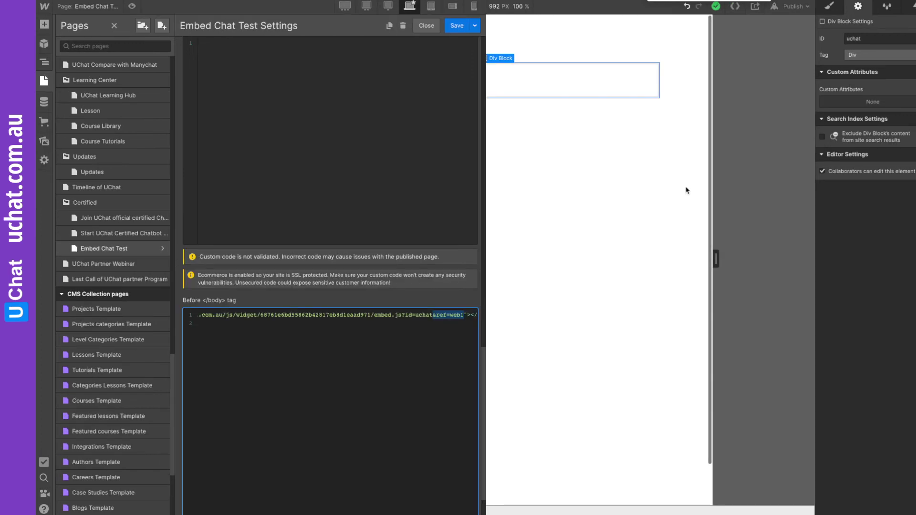
{"action": "left_click", "coordinate": [456, 26]}
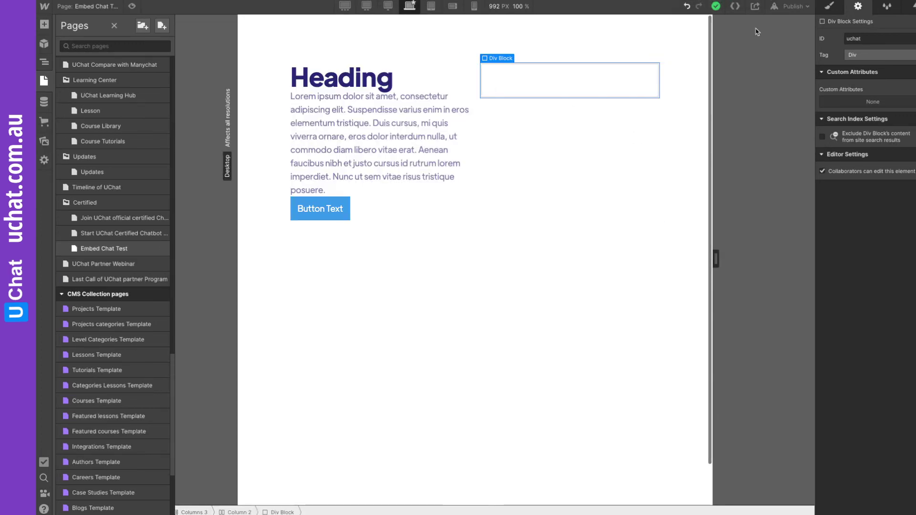
{"action": "left_click", "coordinate": [799, 8]}
{"action": "left_click", "coordinate": [769, 127]}
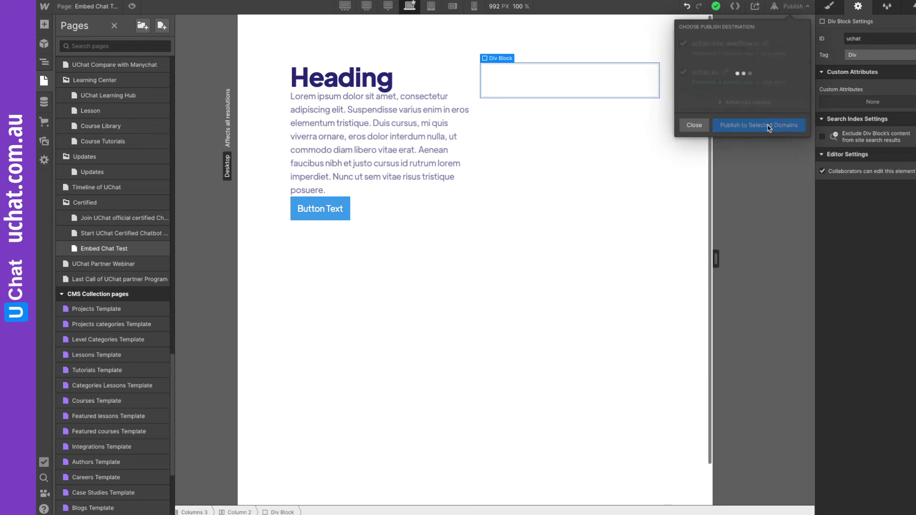